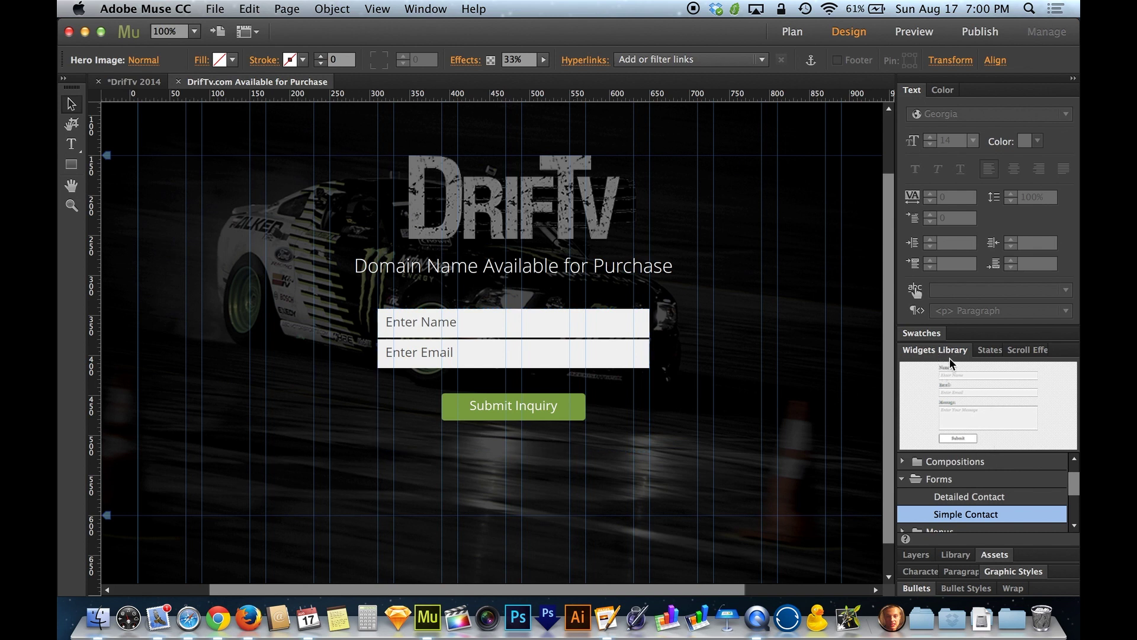
Compare the Detailed Contact and Simple Contact form widget previews
left_click(977, 497)
left_click(970, 515)
left_click(978, 495)
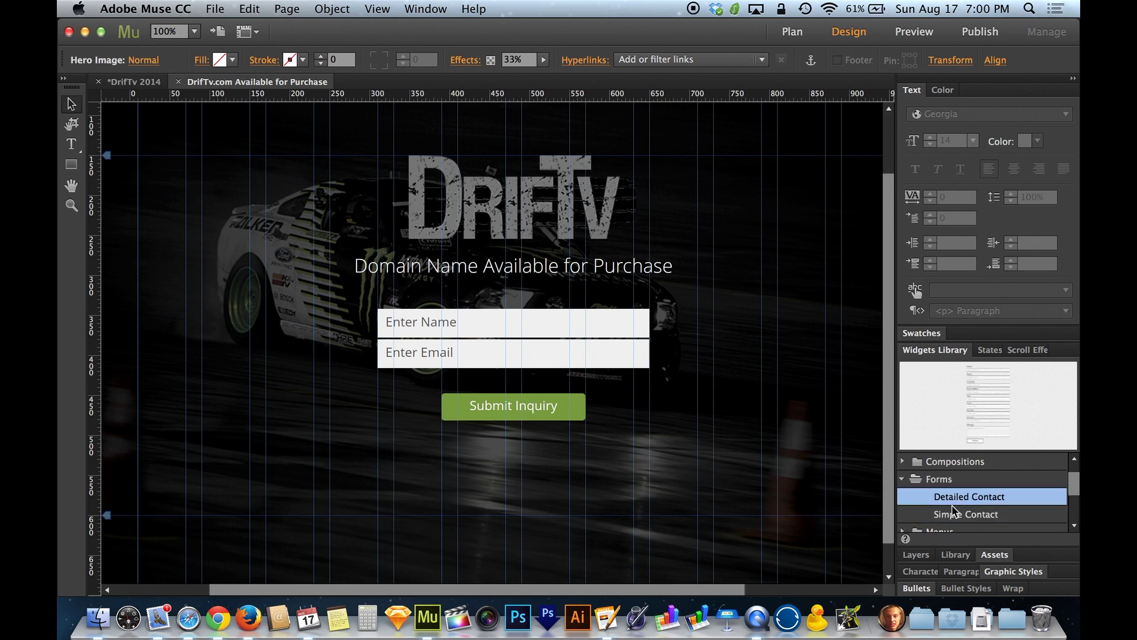
left_click(975, 515)
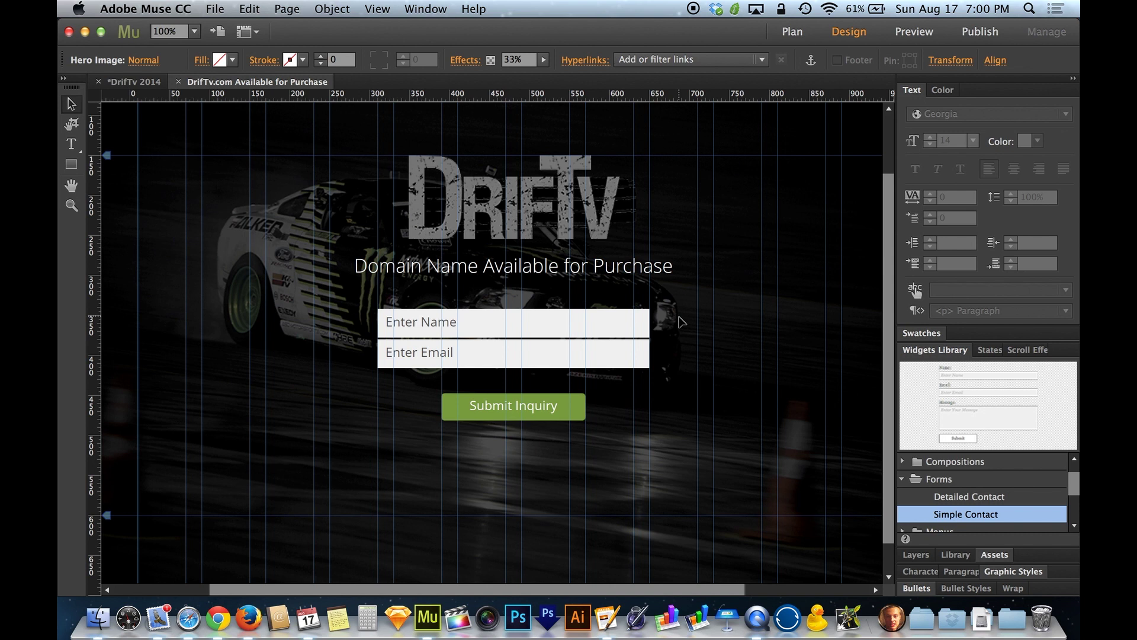
Open the whole contact form's Options panel and enable its reCAPTCHA field
left_click(589, 330)
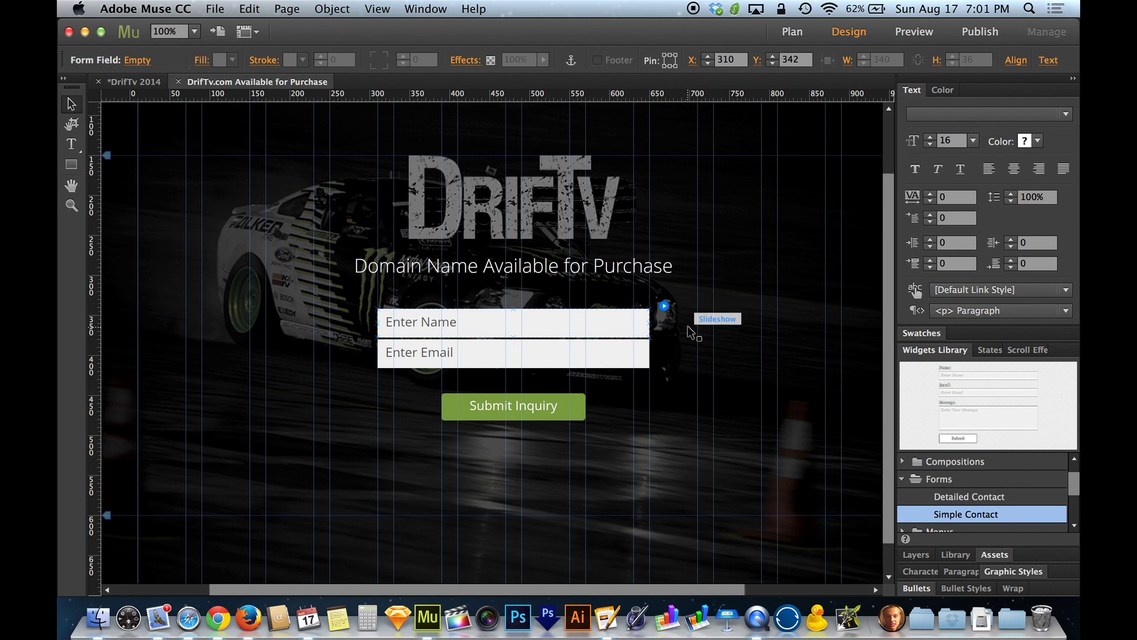
left_click(664, 306)
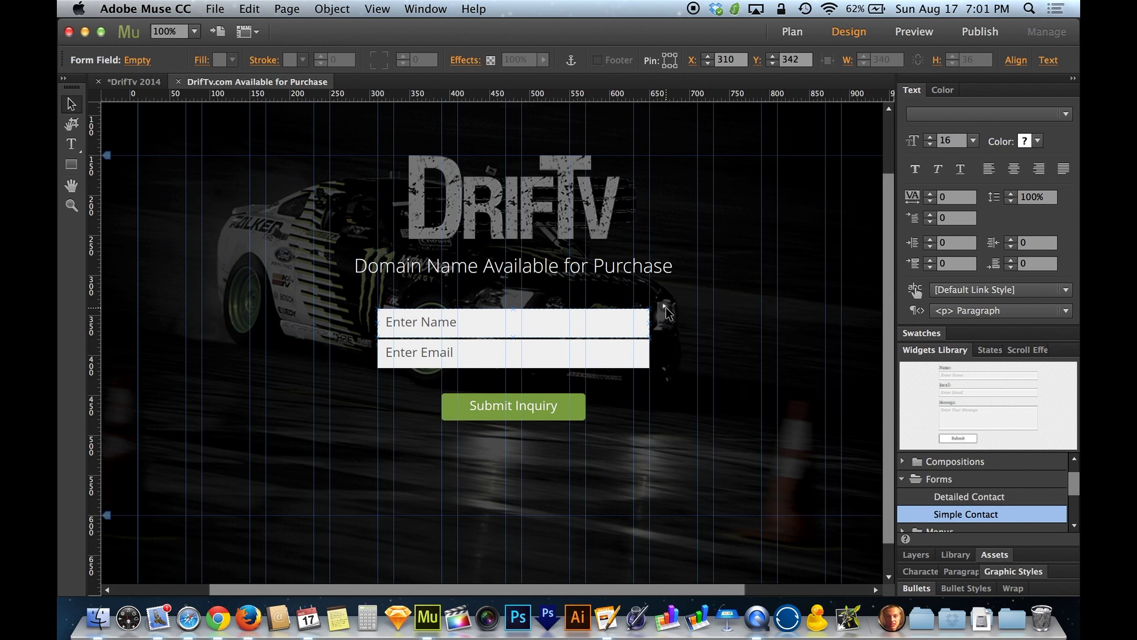
left_click(770, 300)
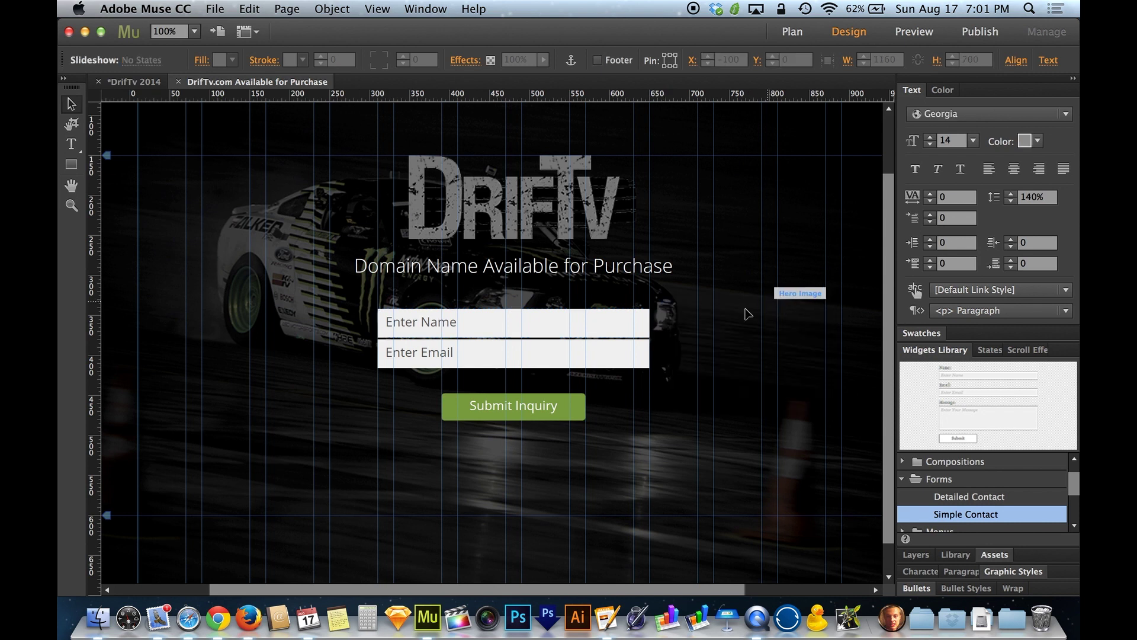
left_click(588, 330)
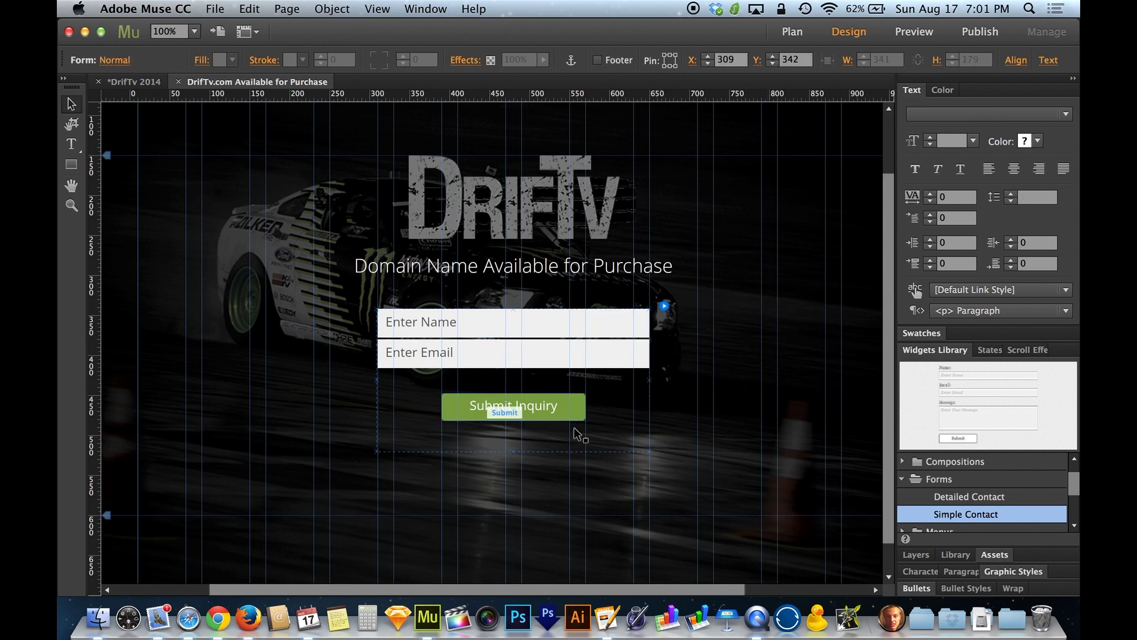
left_click(665, 306)
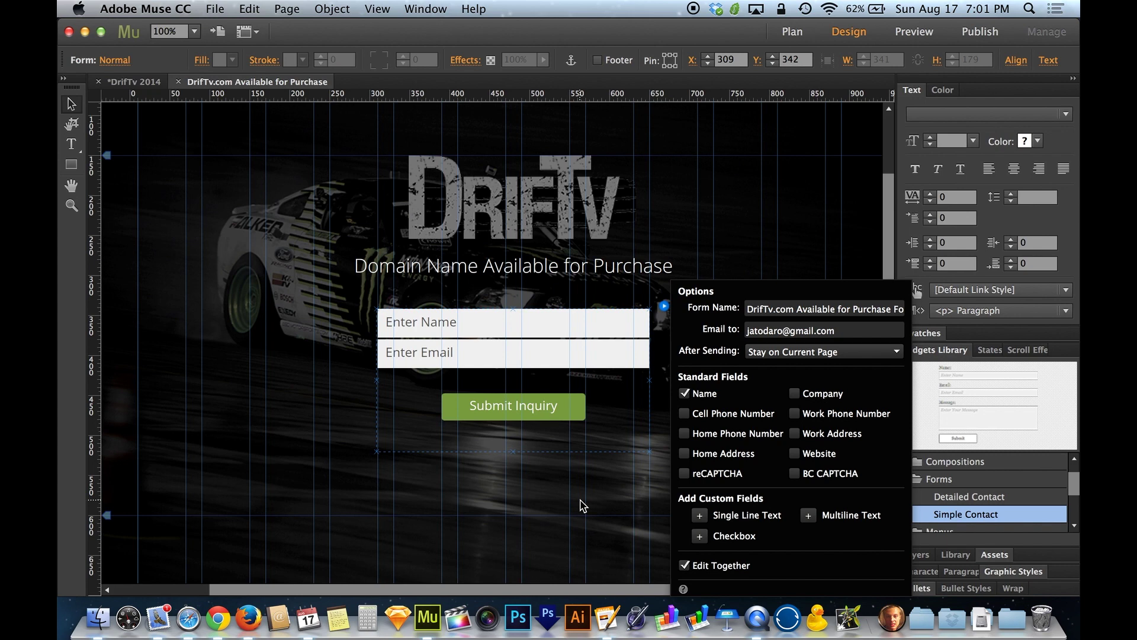
left_click(684, 473)
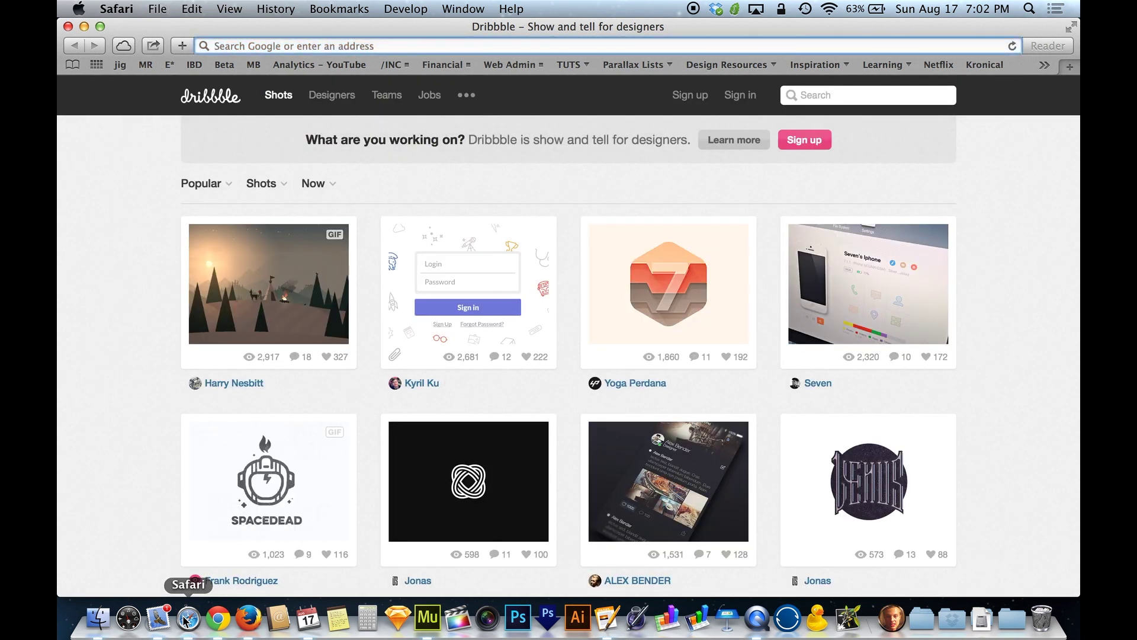
Search Google for 'recaptcha' and open Google's reCAPTCHA intro page
type("re")
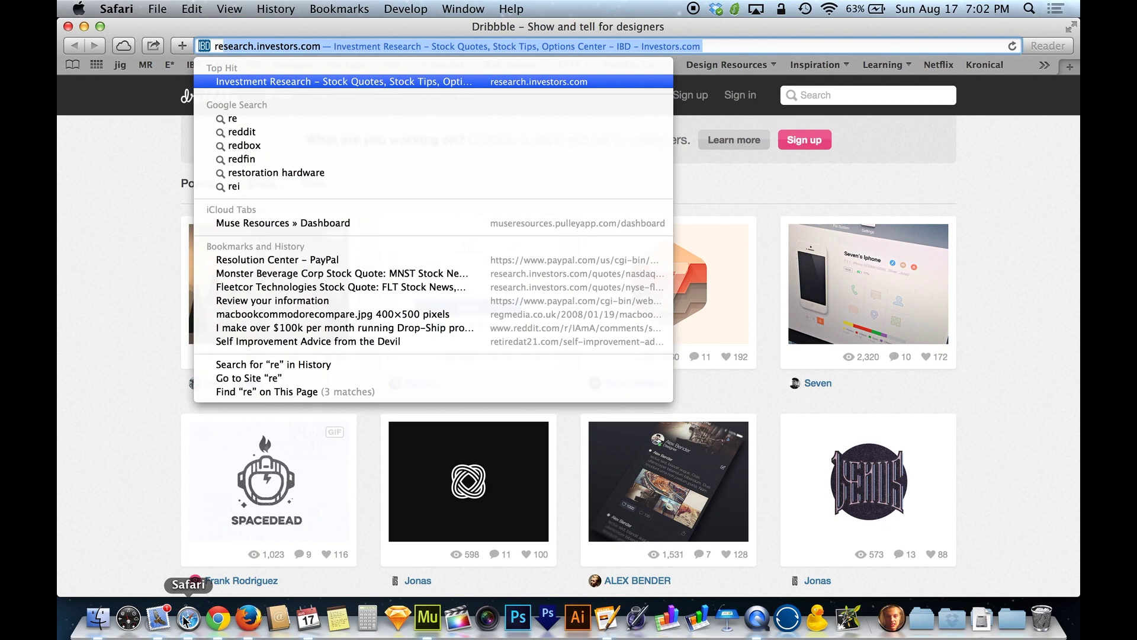
type("captcha")
key("Return")
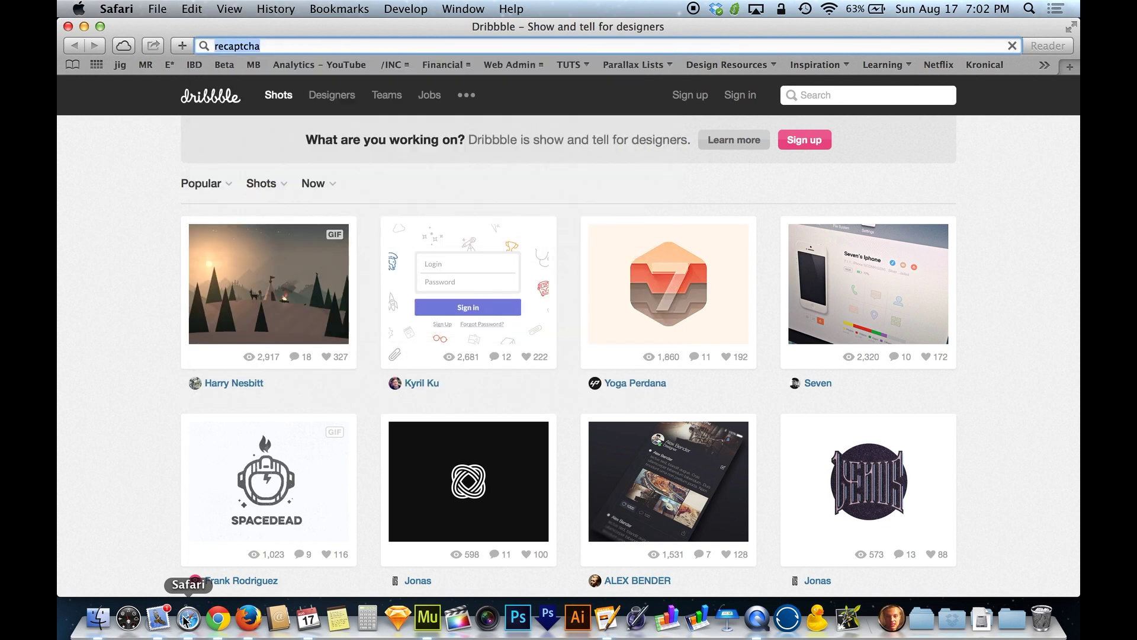
key("ctrl+Up")
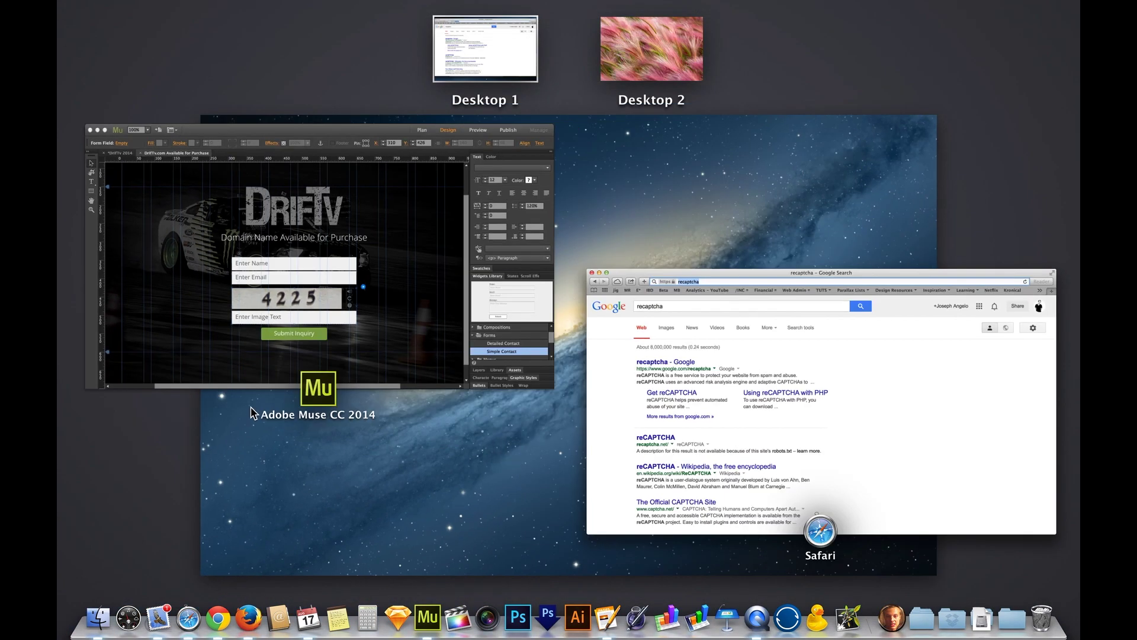
key("ctrl+Up")
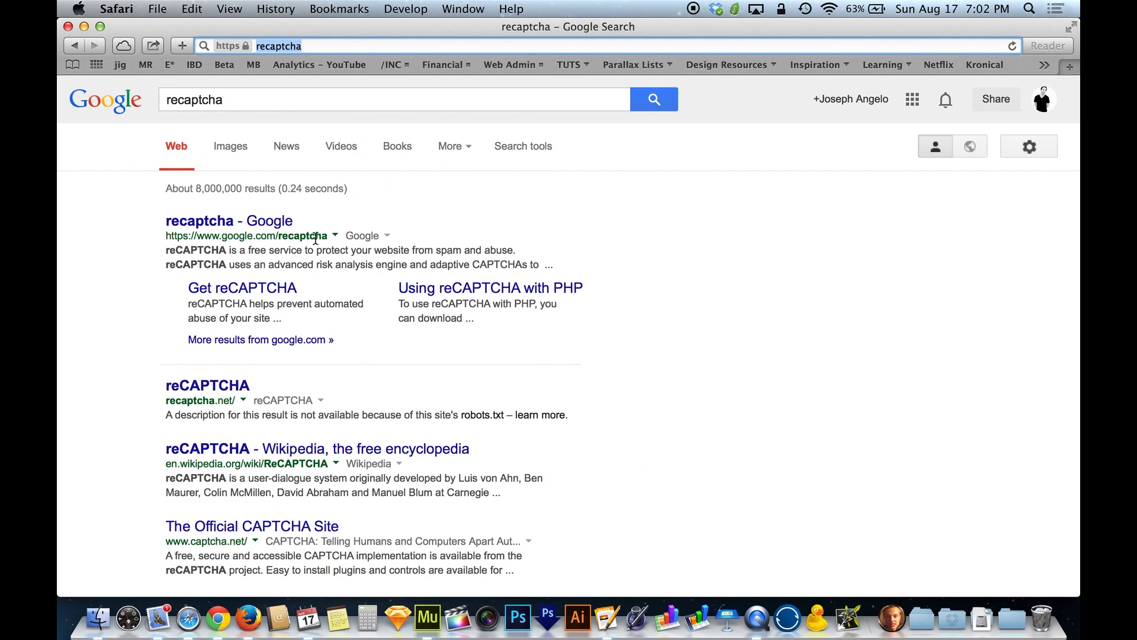
left_click(249, 226)
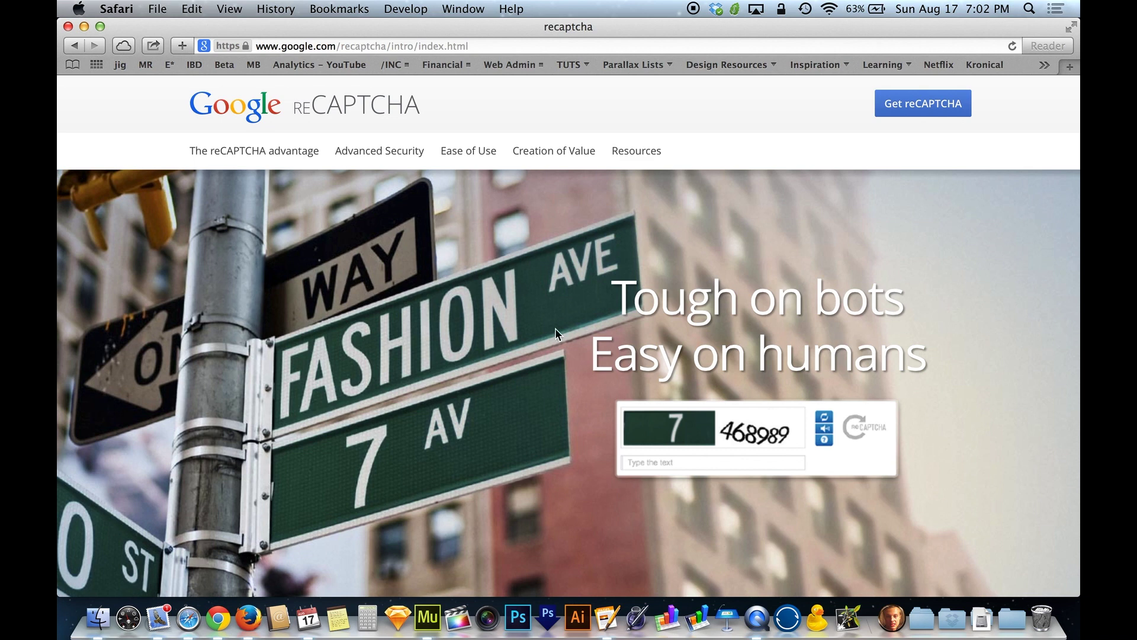
Read through the reCAPTCHA intro page, then close the Safari window
scroll(555, 328, "down", 2)
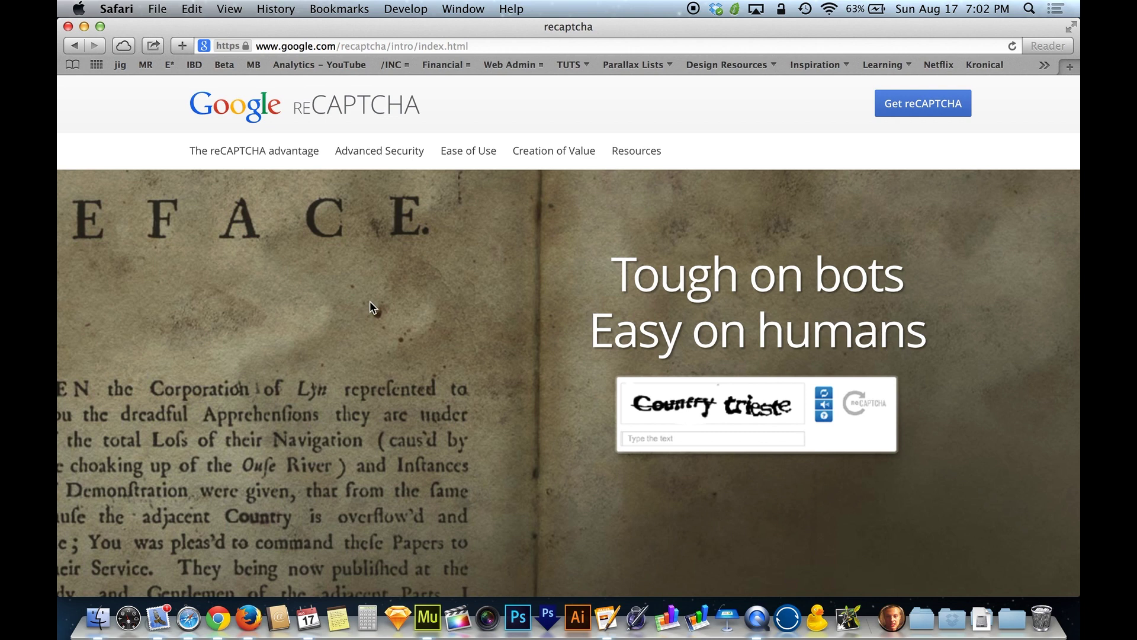
scroll(370, 300, "up", 2)
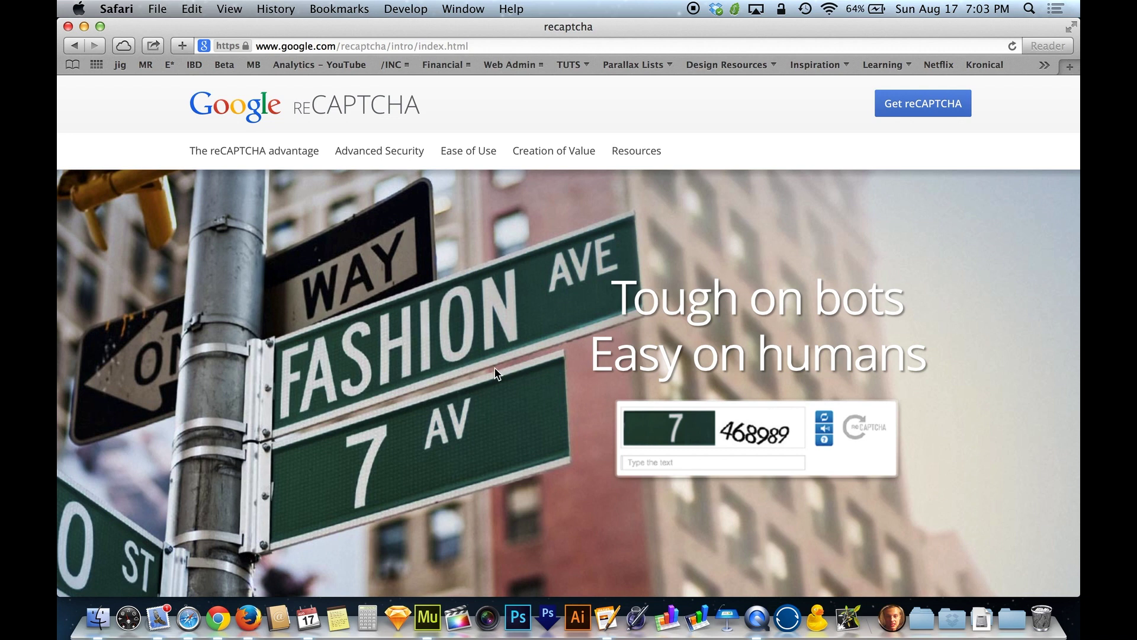
left_click(68, 26)
Return to Adobe Muse and select the reCAPTCHA image on the DrifTv form
left_click(514, 398)
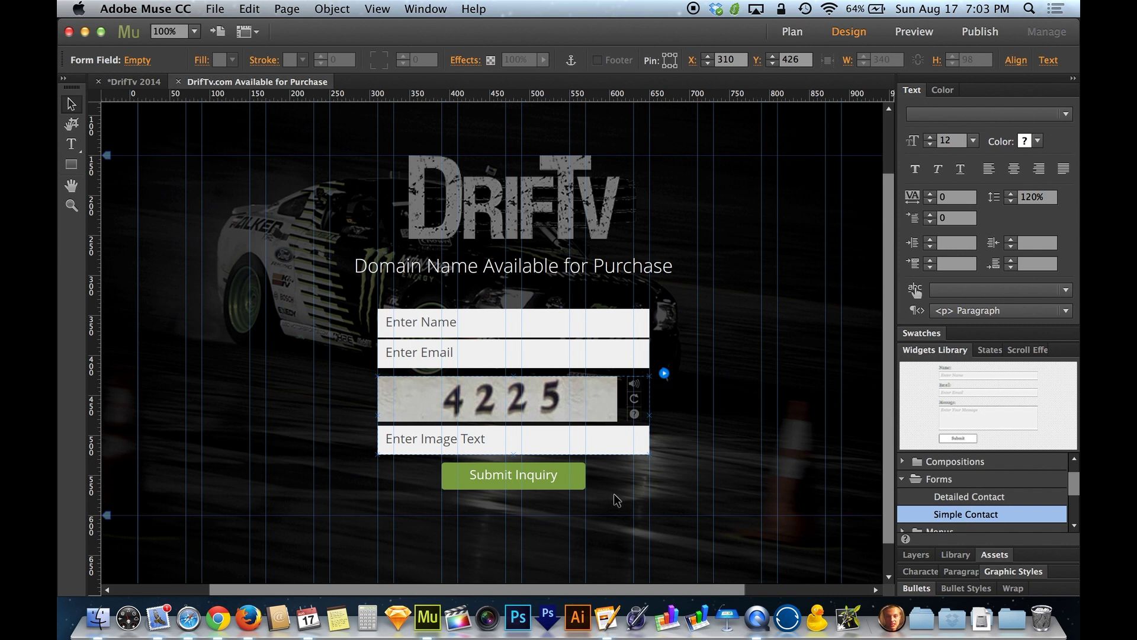
left_click(598, 409)
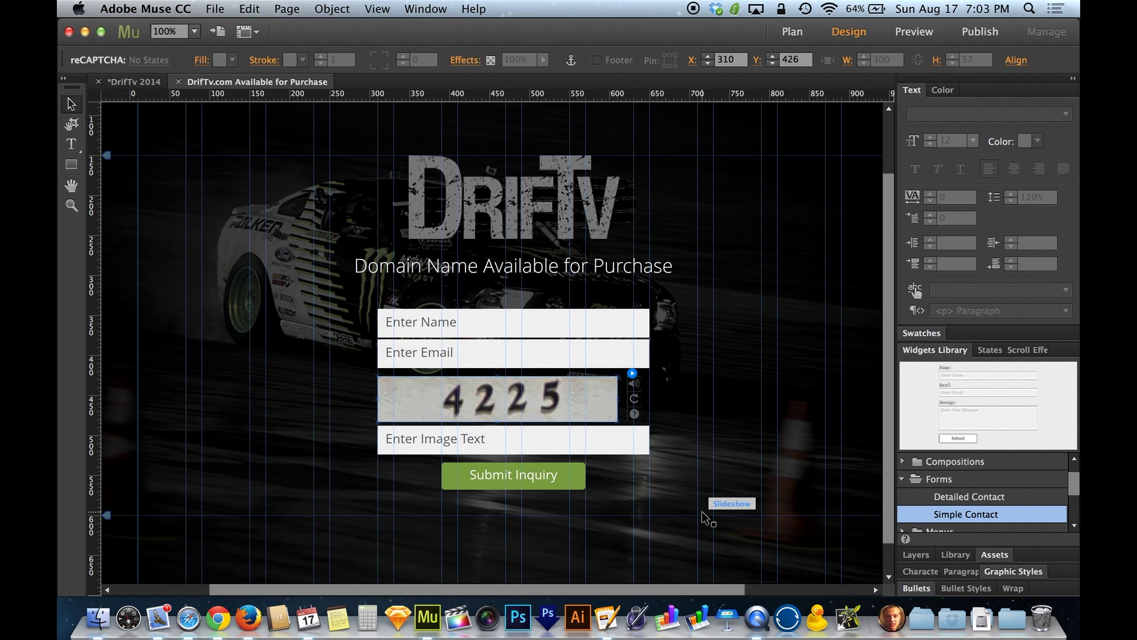
left_click(632, 373)
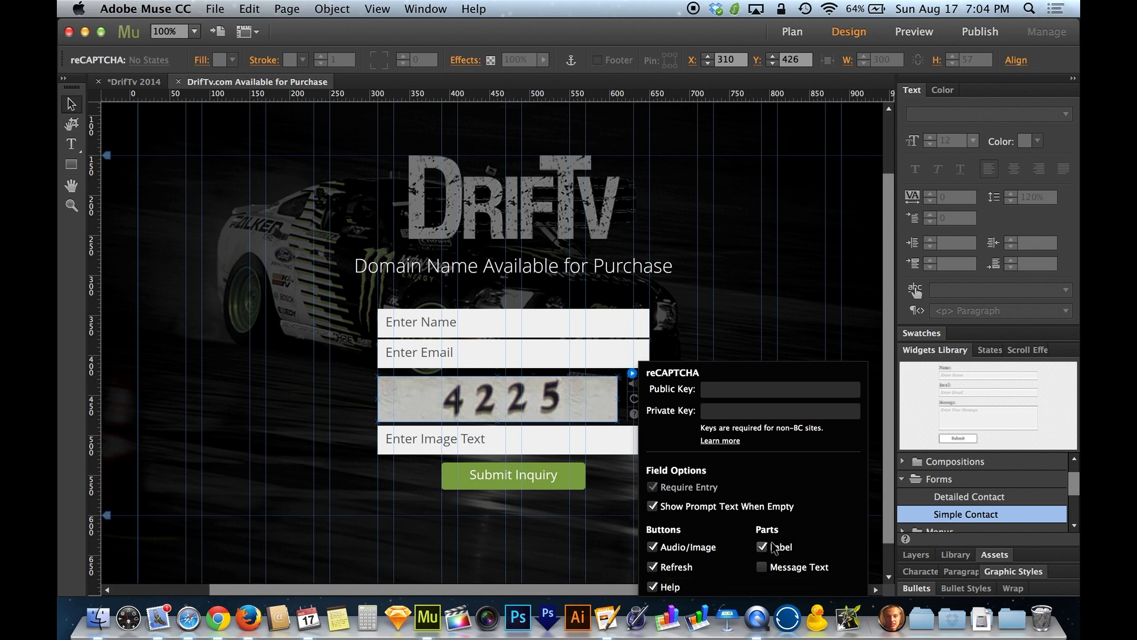
left_click(653, 547)
left_click(652, 567)
left_click(652, 586)
left_click(652, 586)
left_click(653, 567)
left_click(653, 548)
left_click(575, 340)
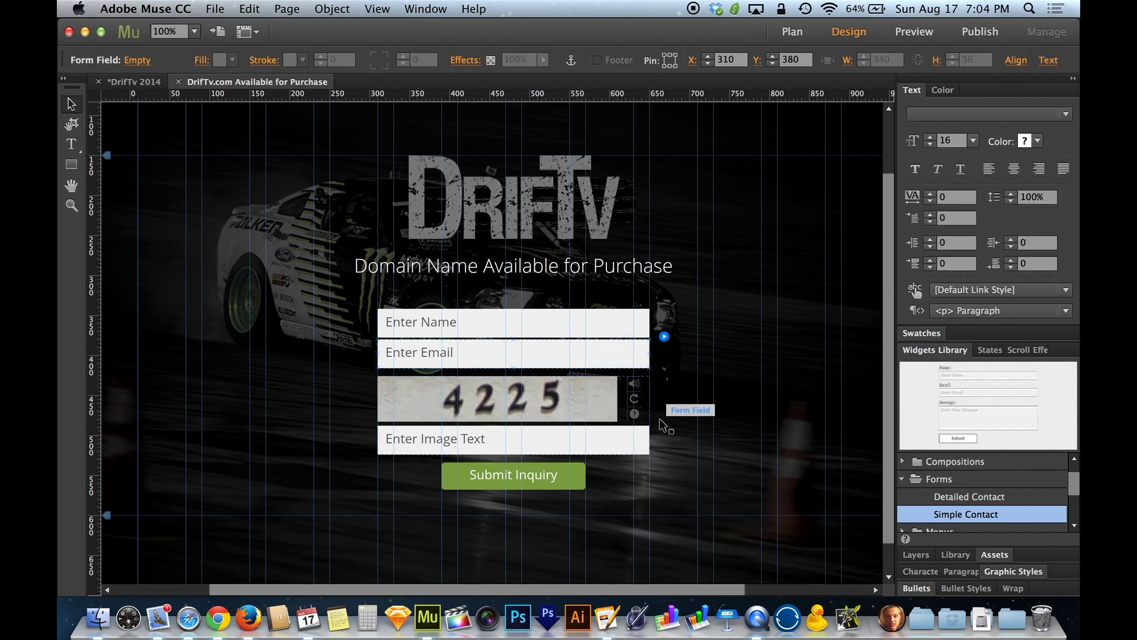
left_click(587, 402)
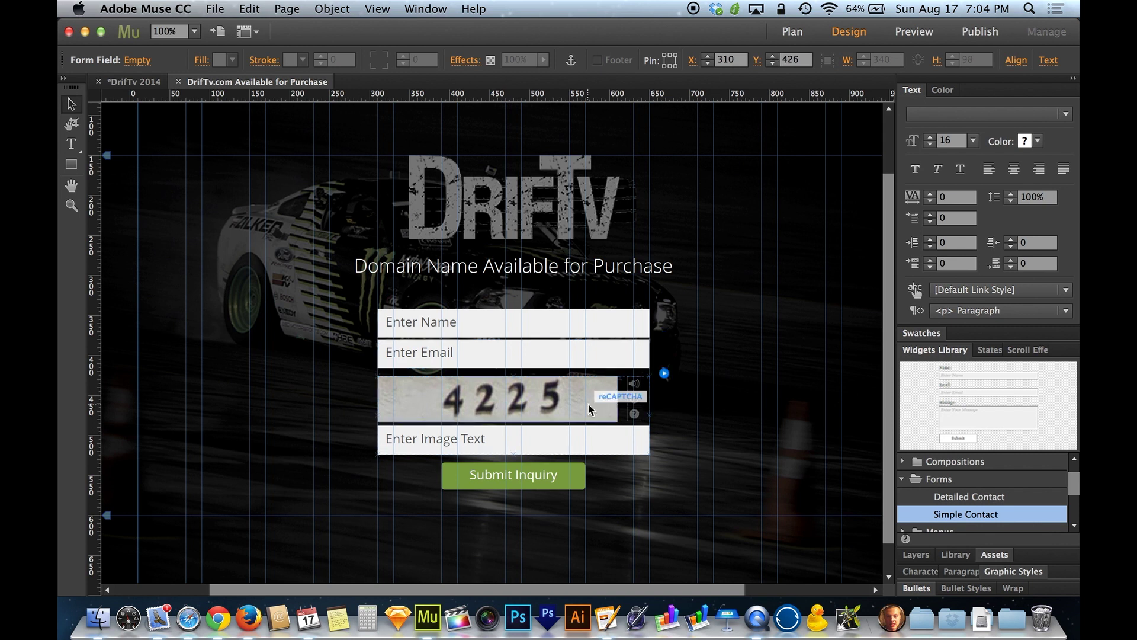
left_click(663, 374)
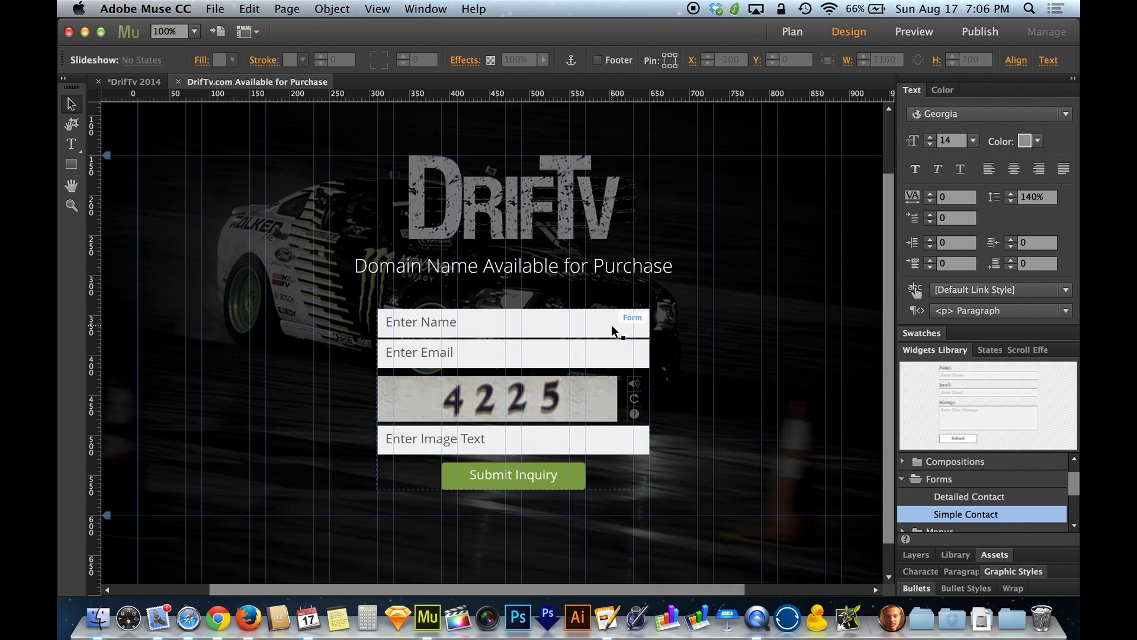
left_click(612, 325)
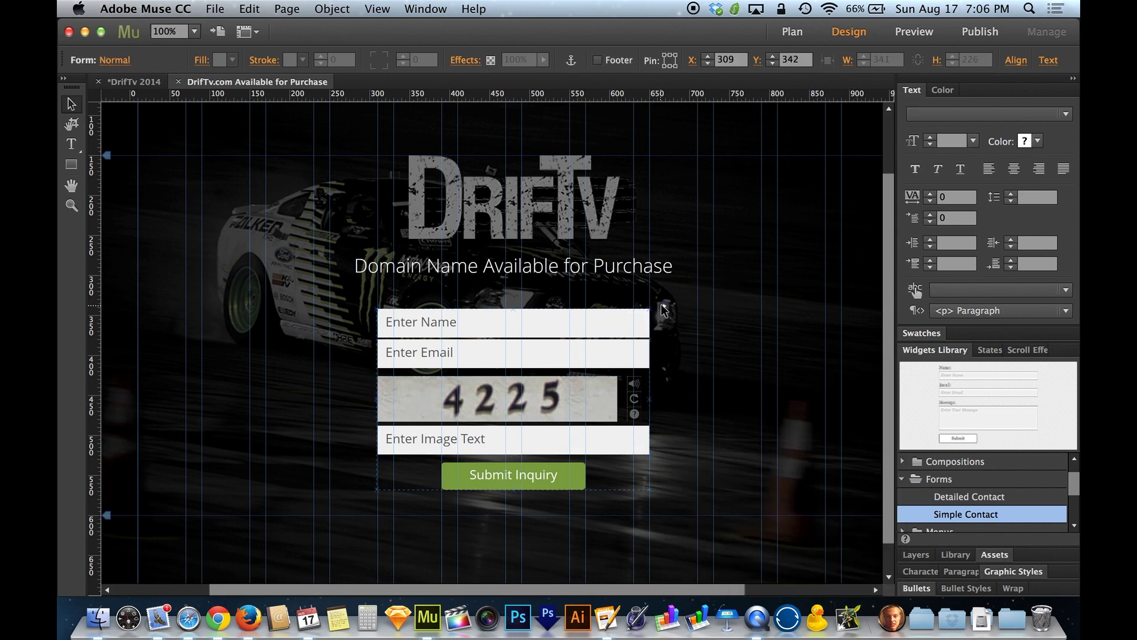
Uncheck reCAPTCHA under the form's Standard Fields
left_click(665, 305)
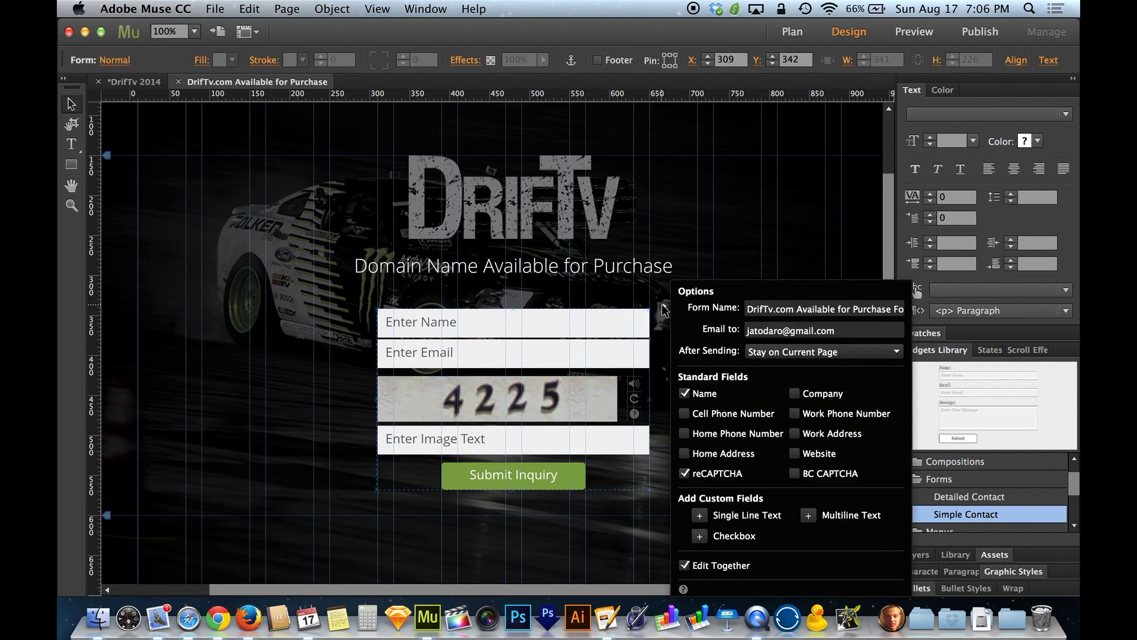
left_click(684, 474)
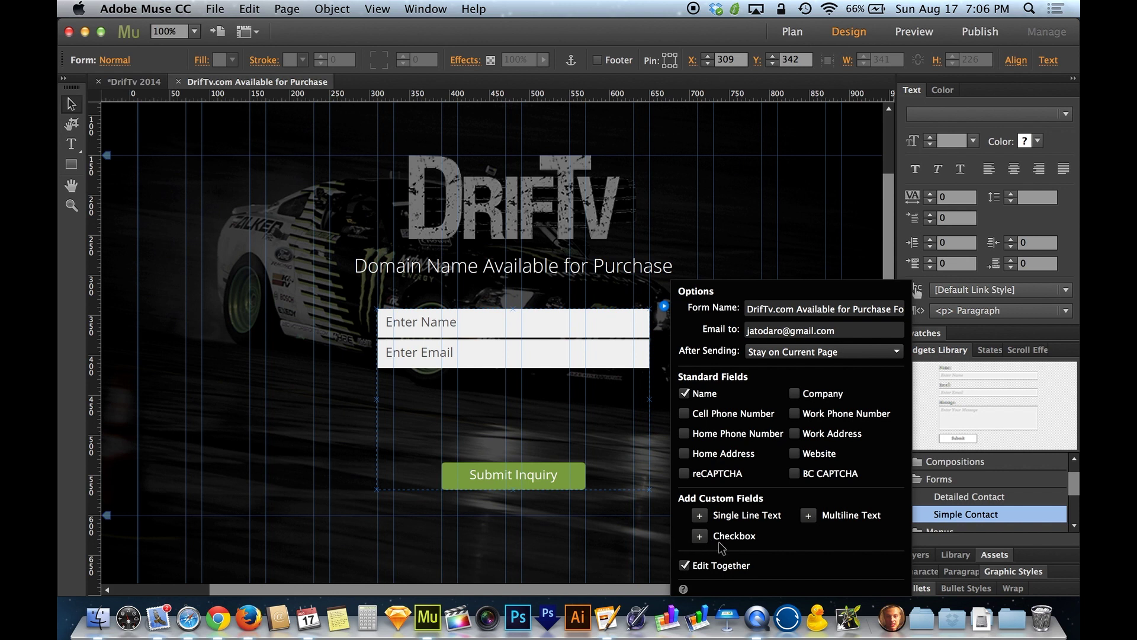
Add a custom checkbox field to the form, keeping its 'Checkbox Label' label enabled
left_click(701, 537)
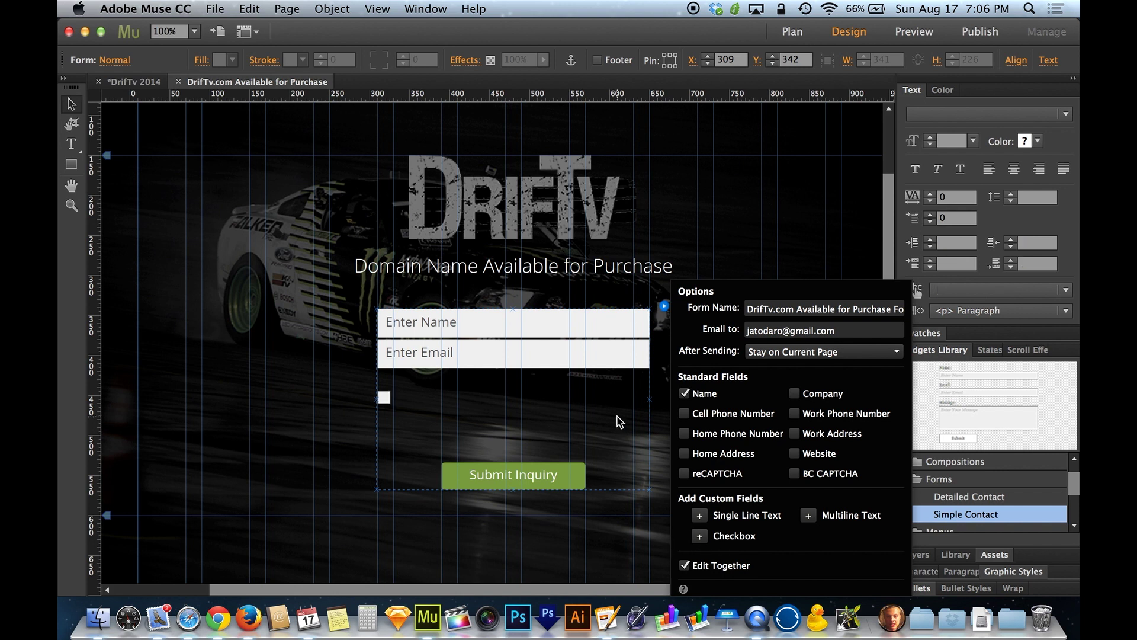
left_click(306, 407)
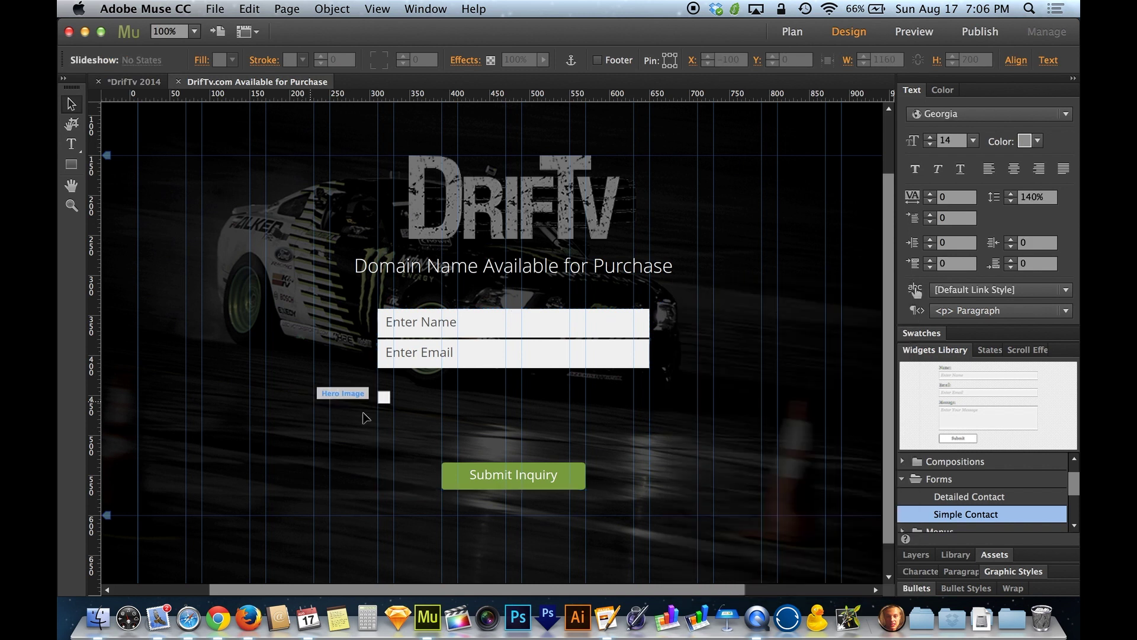
left_click(384, 399)
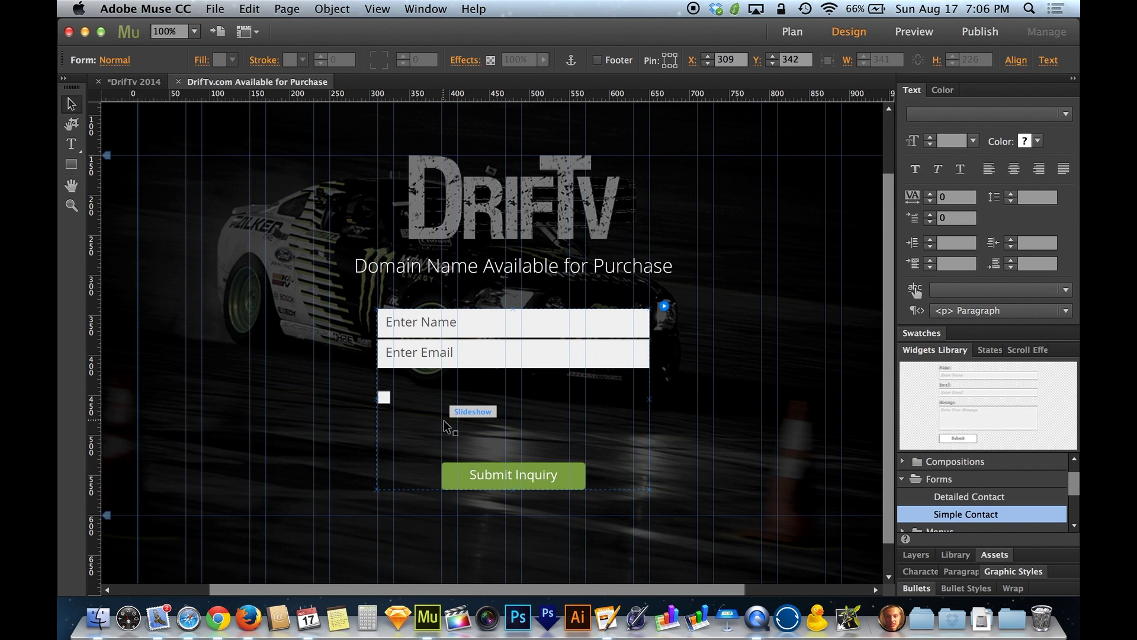
left_click(383, 398)
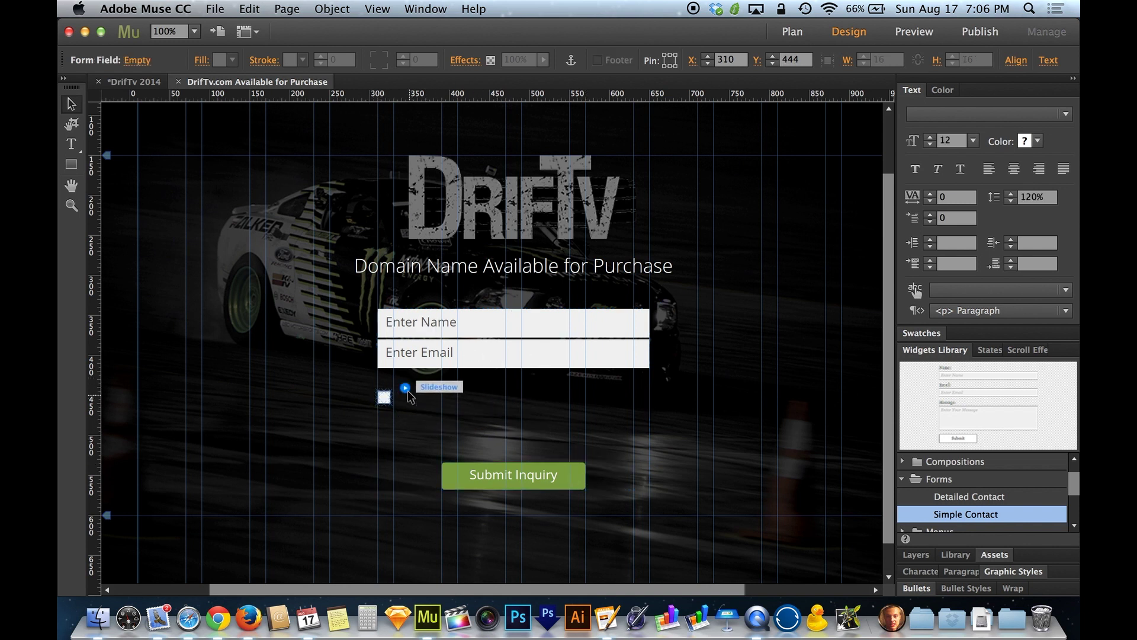
left_click(405, 388)
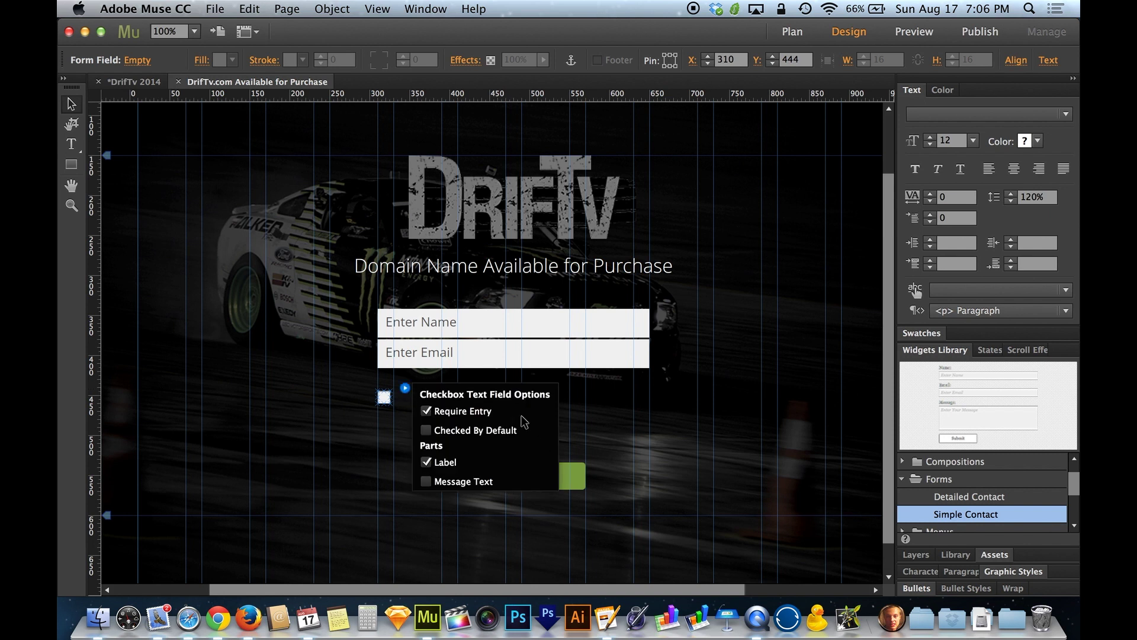
left_click(425, 463)
left_click(368, 459)
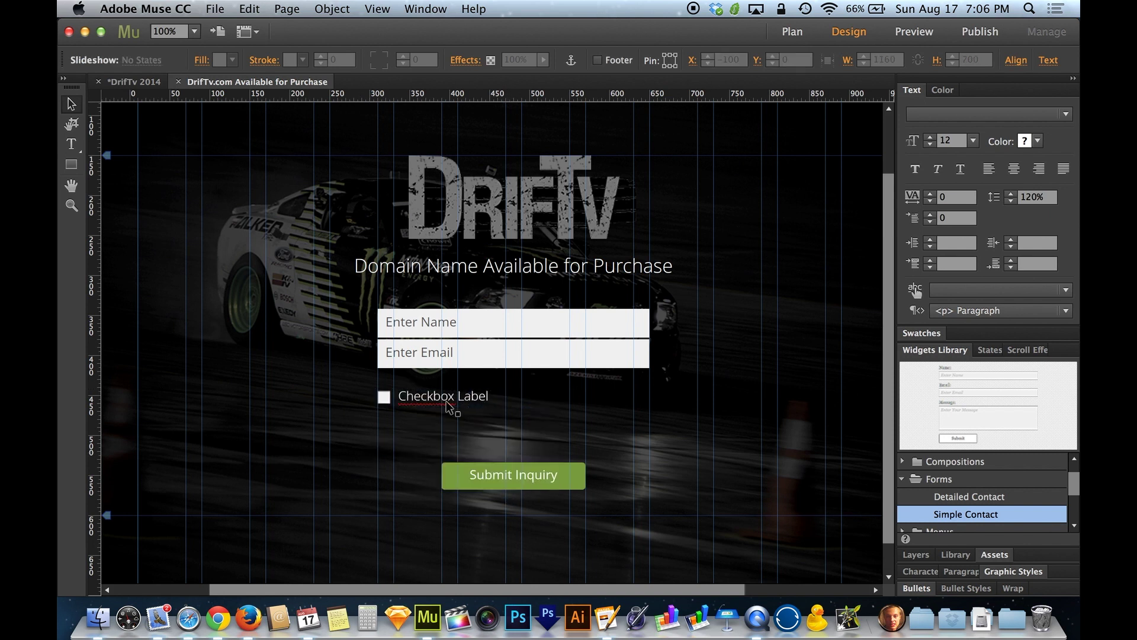
Replace the 'Checkbox Label' text with 'Notify me of other offers'
left_click(474, 408)
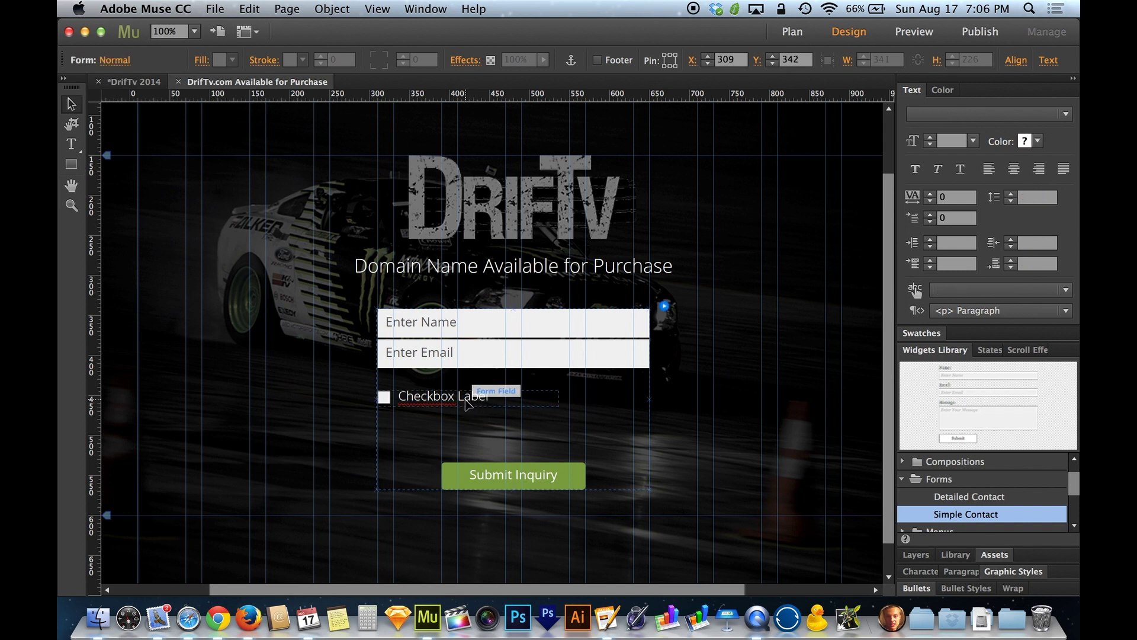
left_click(468, 404)
double_click(492, 405)
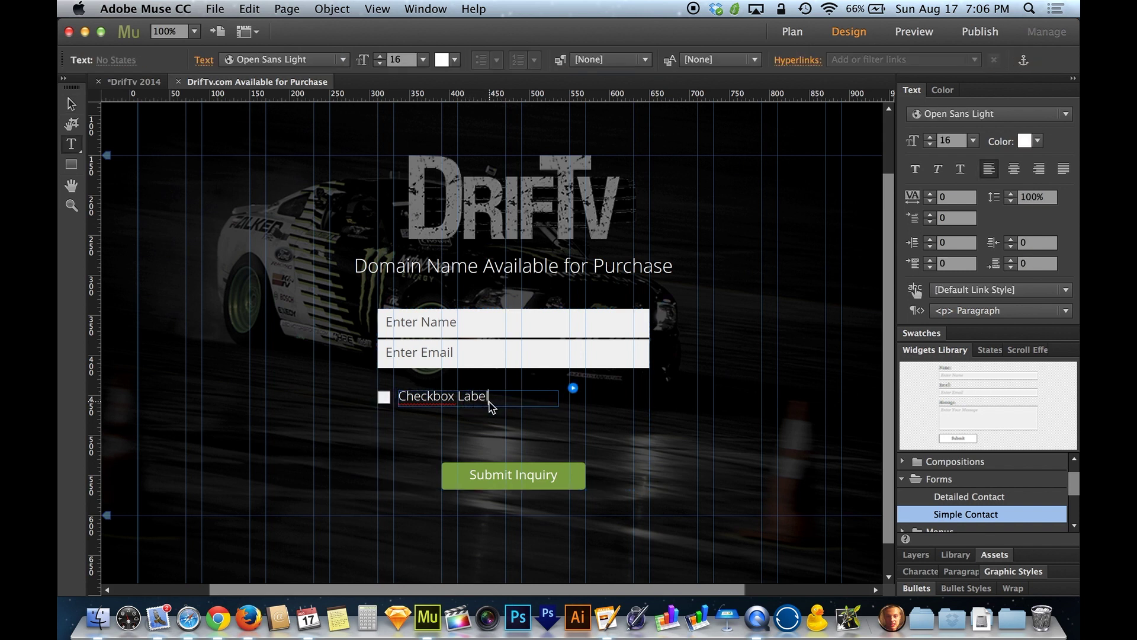
left_click_drag(511, 393, 389, 395)
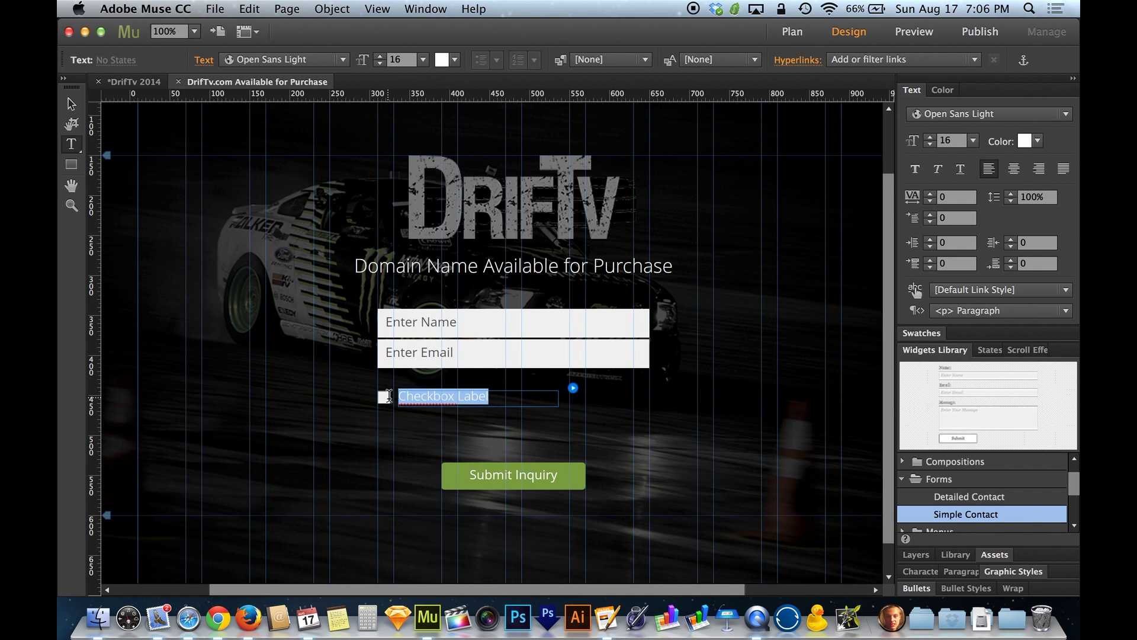
type("Notify ")
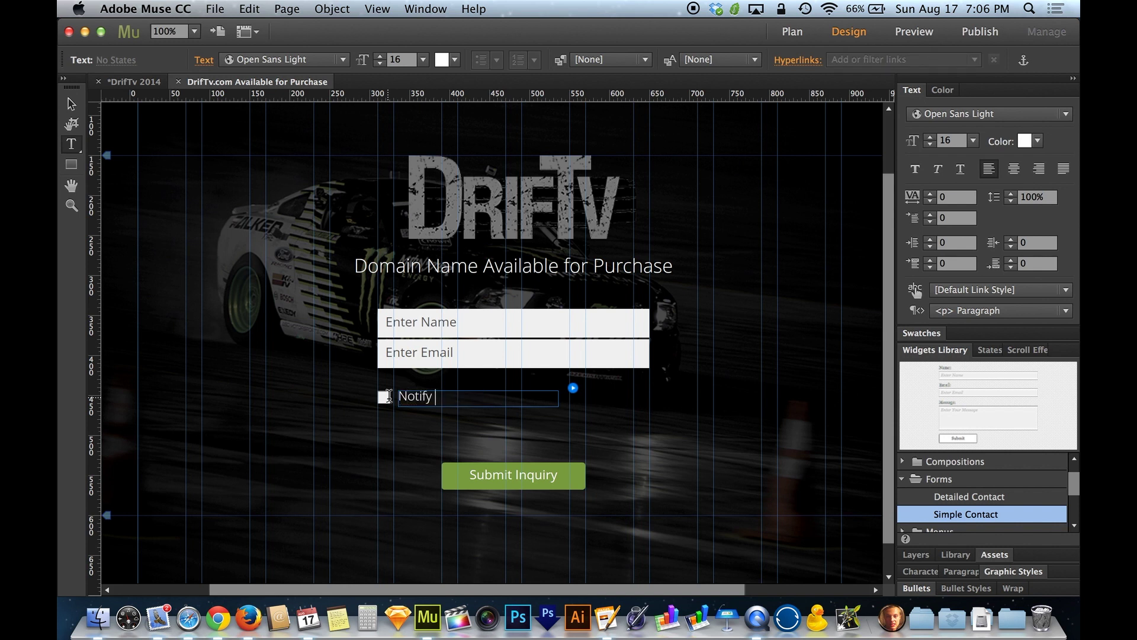
type("me of other offers")
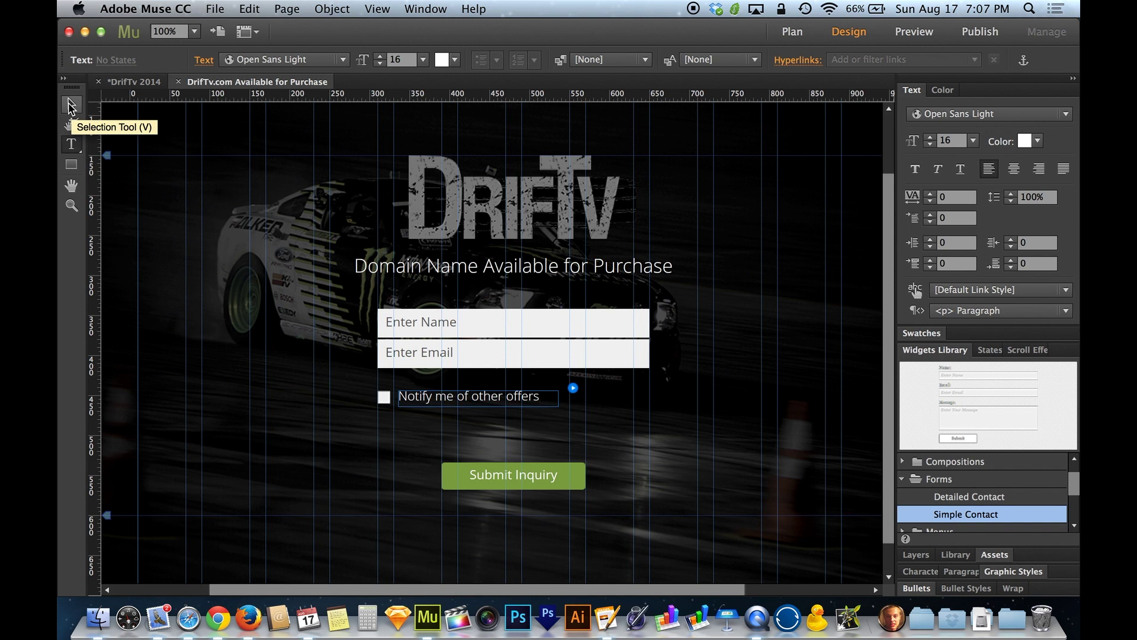
left_click(70, 105)
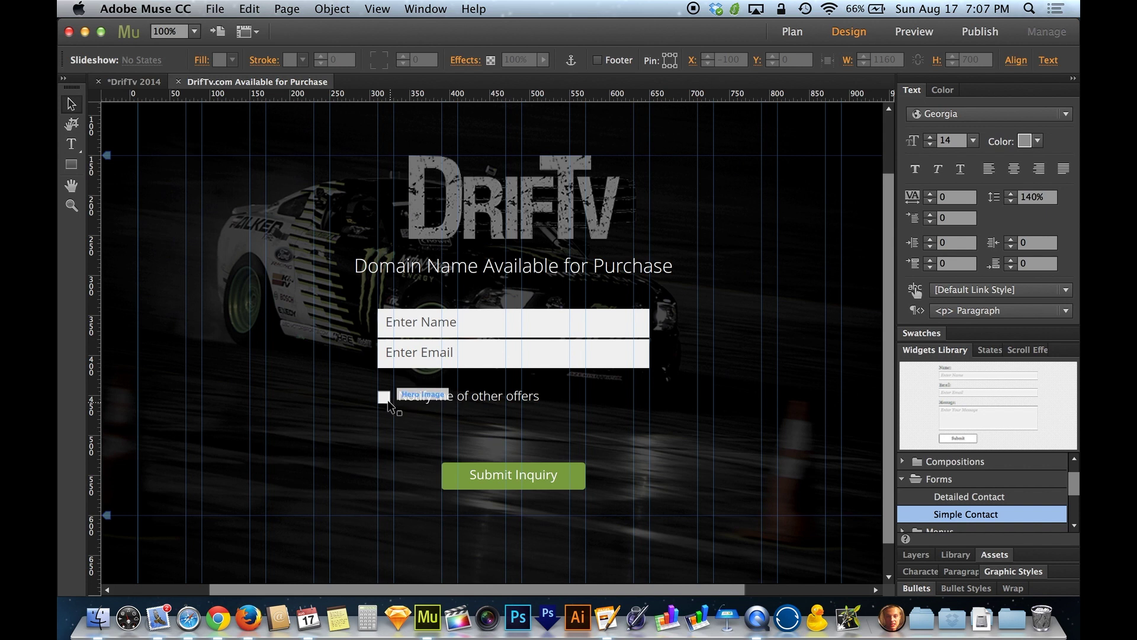
left_click(390, 408)
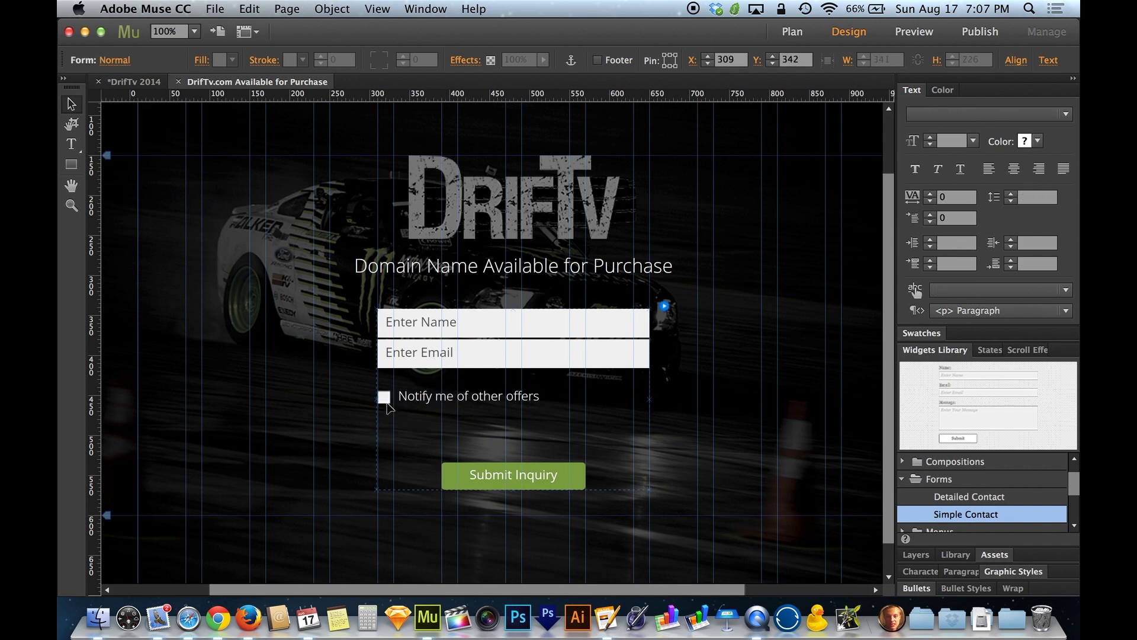
left_click(363, 404)
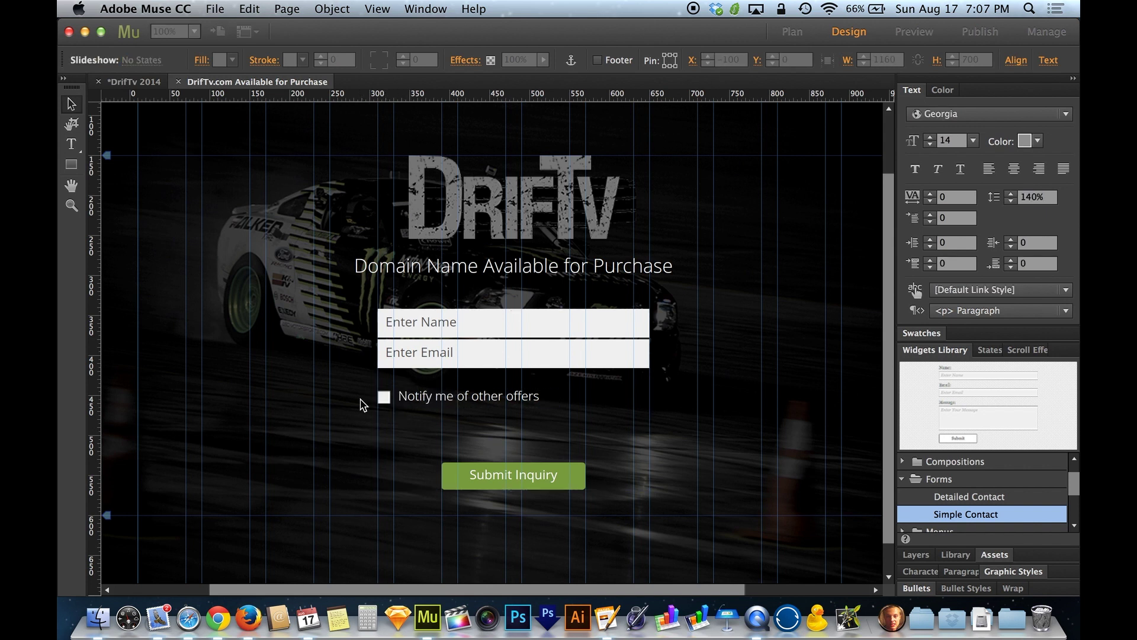
key("super+shift+e")
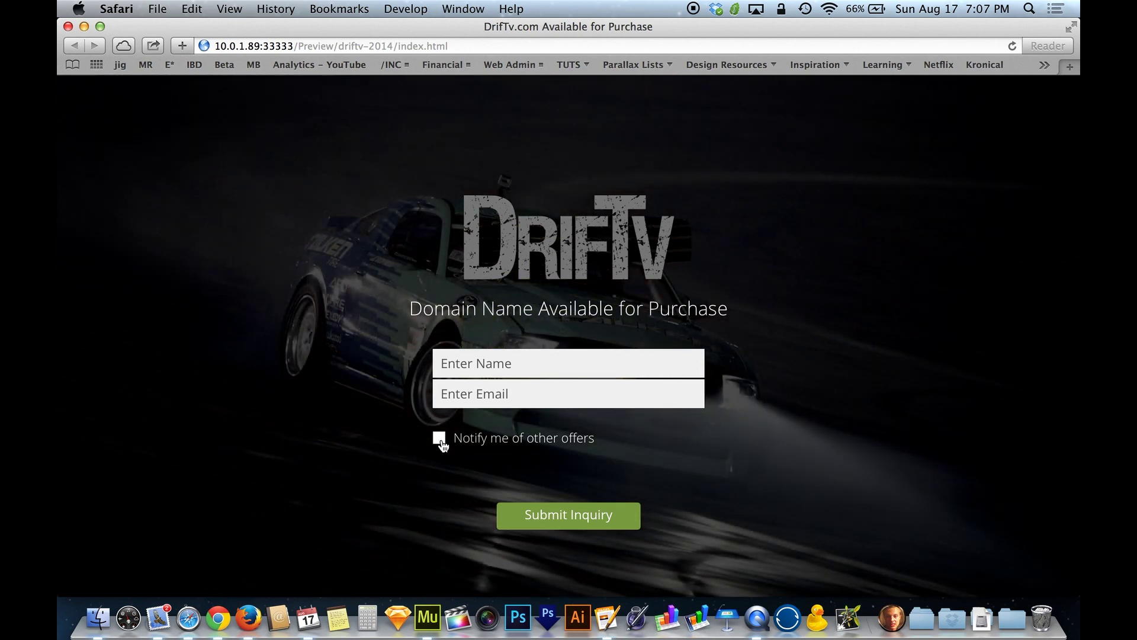
left_click(441, 445)
left_click(441, 445)
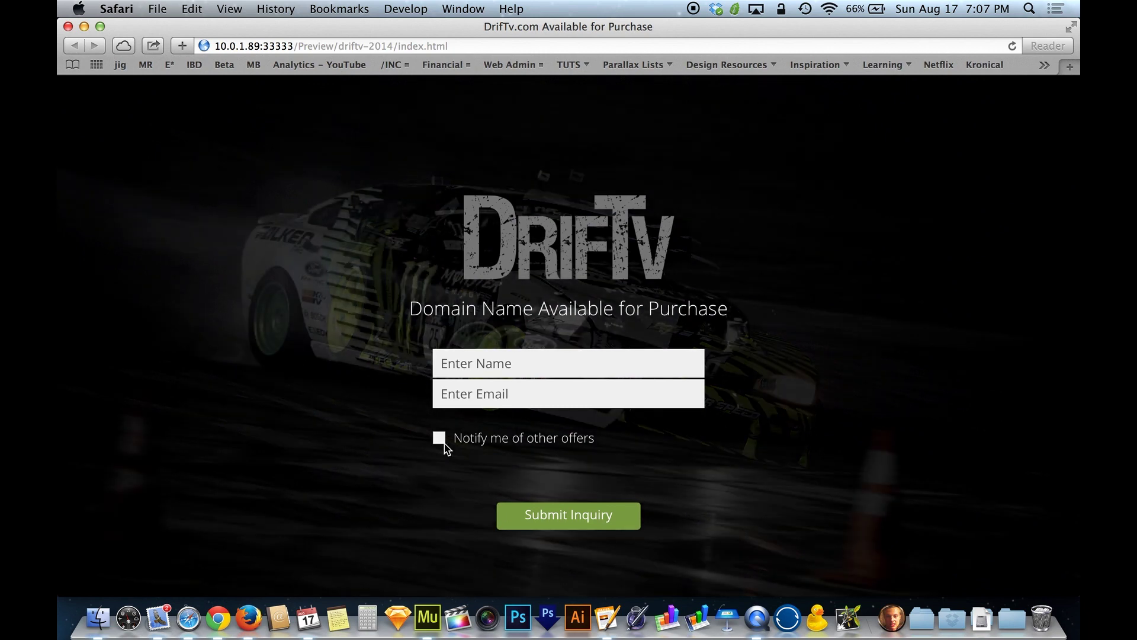
key("super+w")
left_click(386, 403)
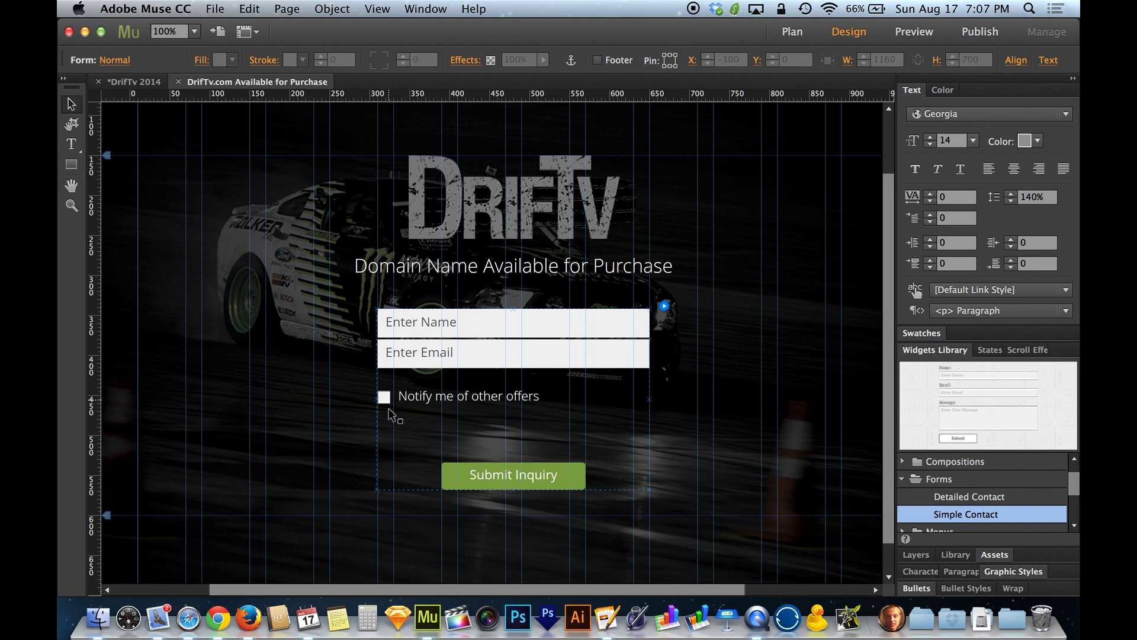
Show the Unchecked state's Fill settings and its CheckboxUnchecked image, without importing a replacement
left_click(385, 396)
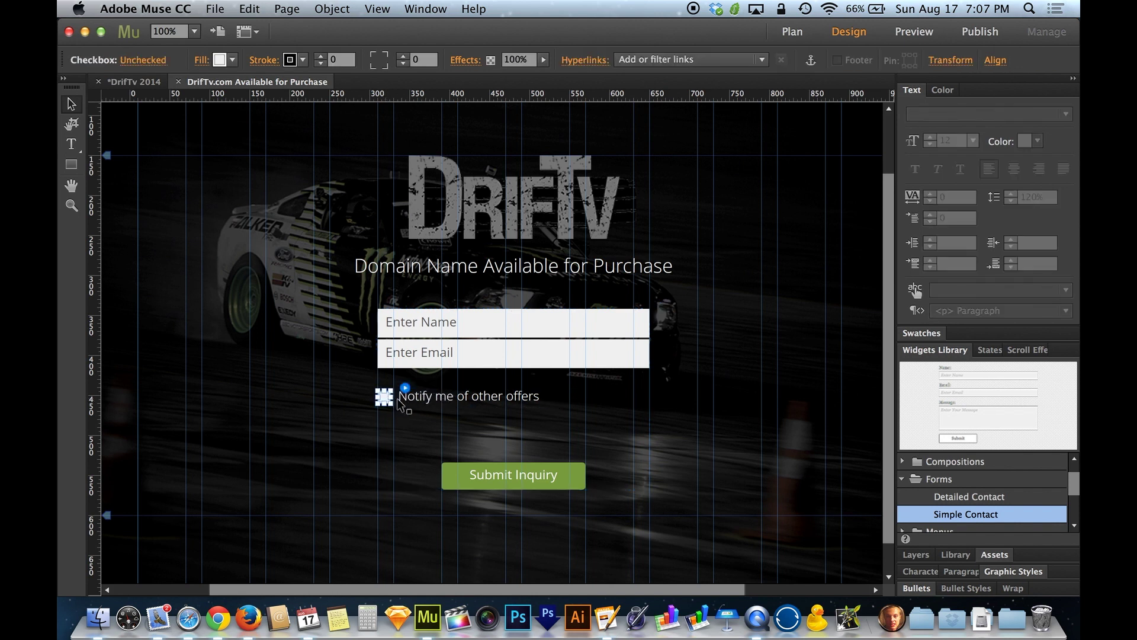
left_click(146, 59)
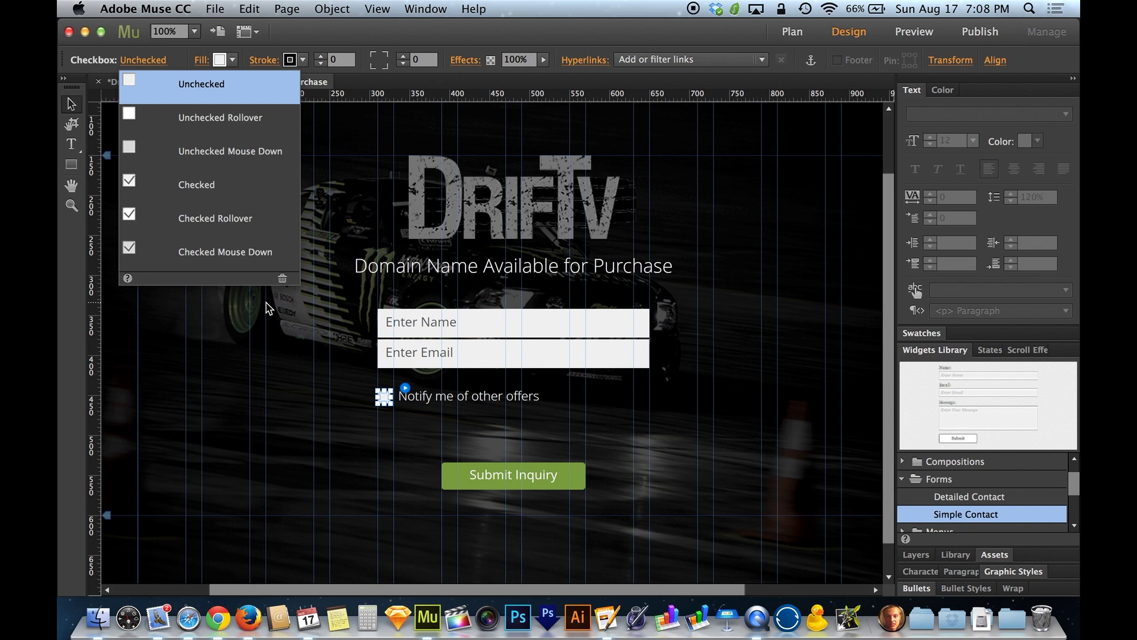
left_click(201, 62)
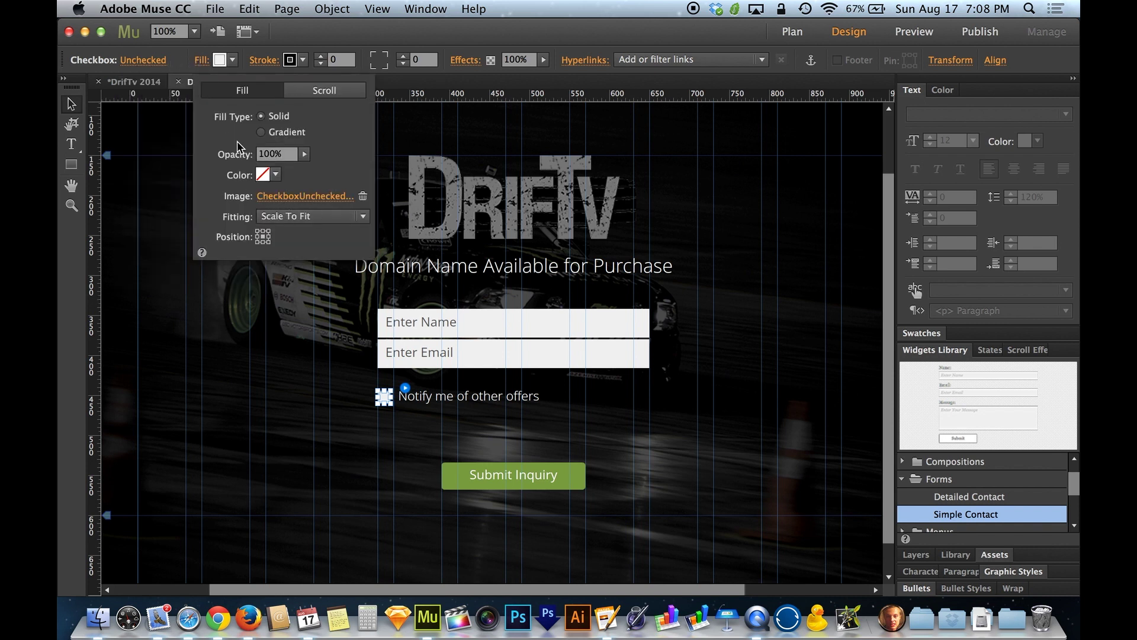
left_click(311, 204)
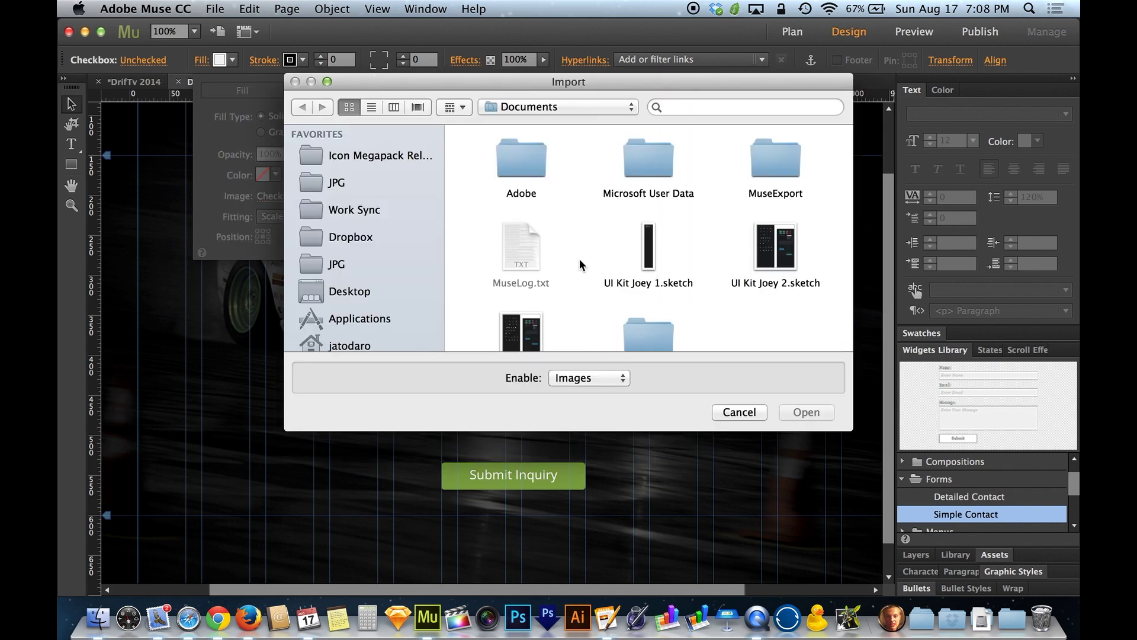
left_click(739, 412)
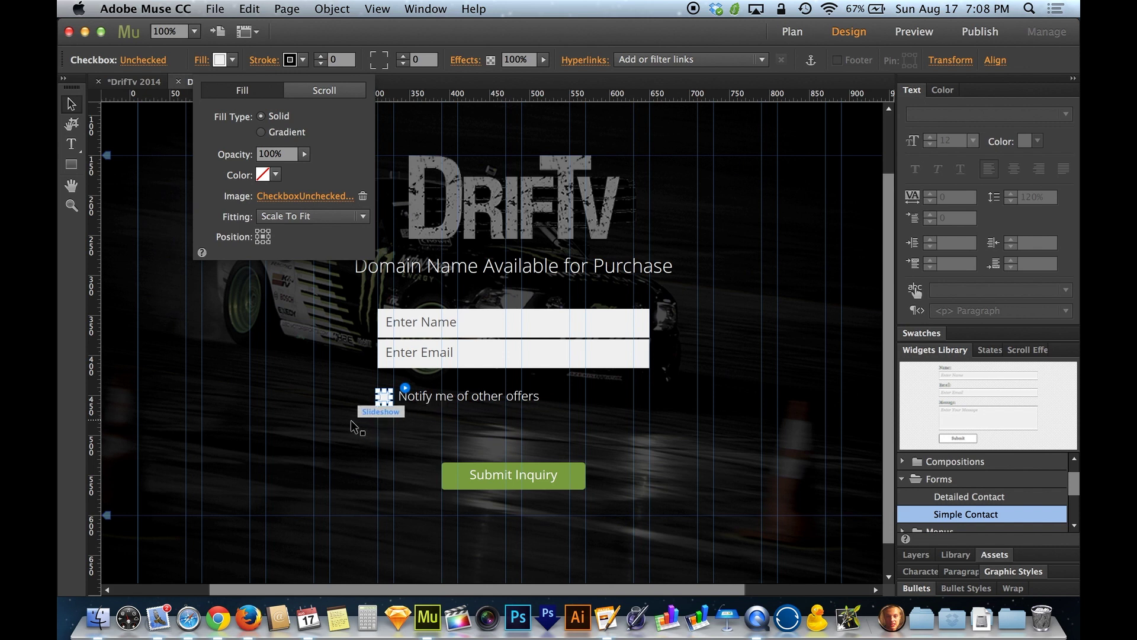
Dismiss the checkbox states list and Fill panel by deselecting the checkbox
left_click(159, 61)
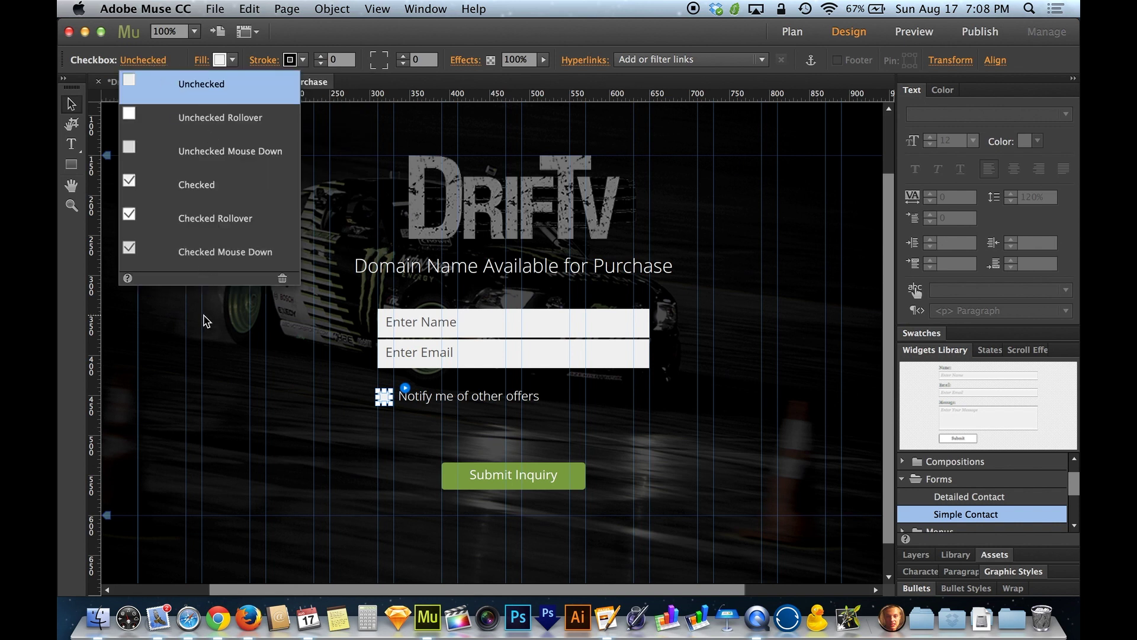
left_click(146, 65)
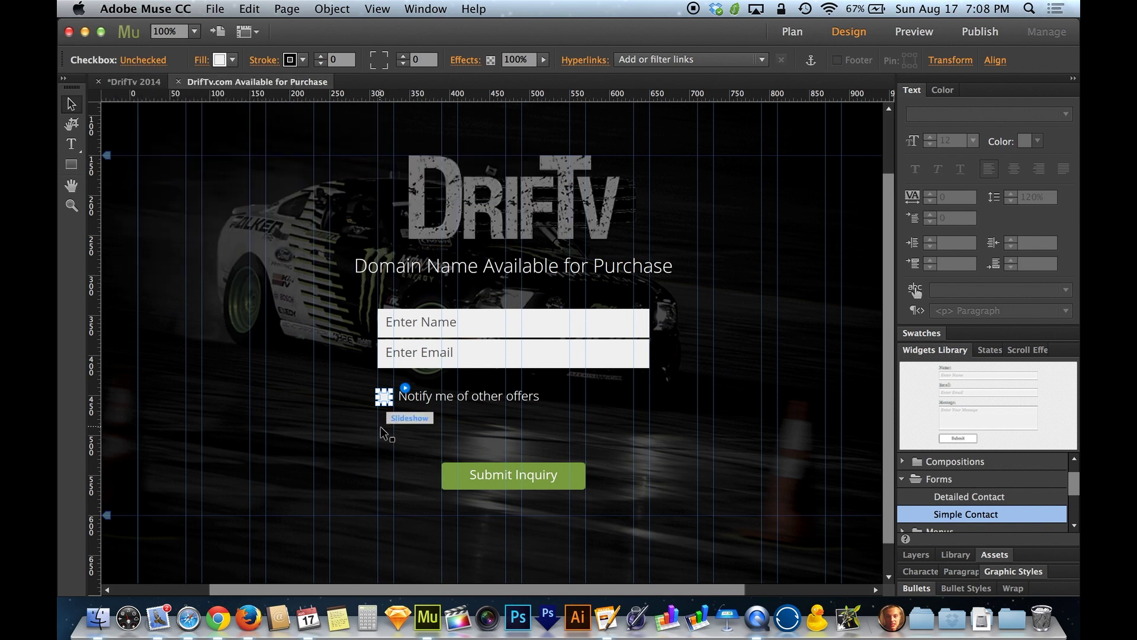
left_click(349, 408)
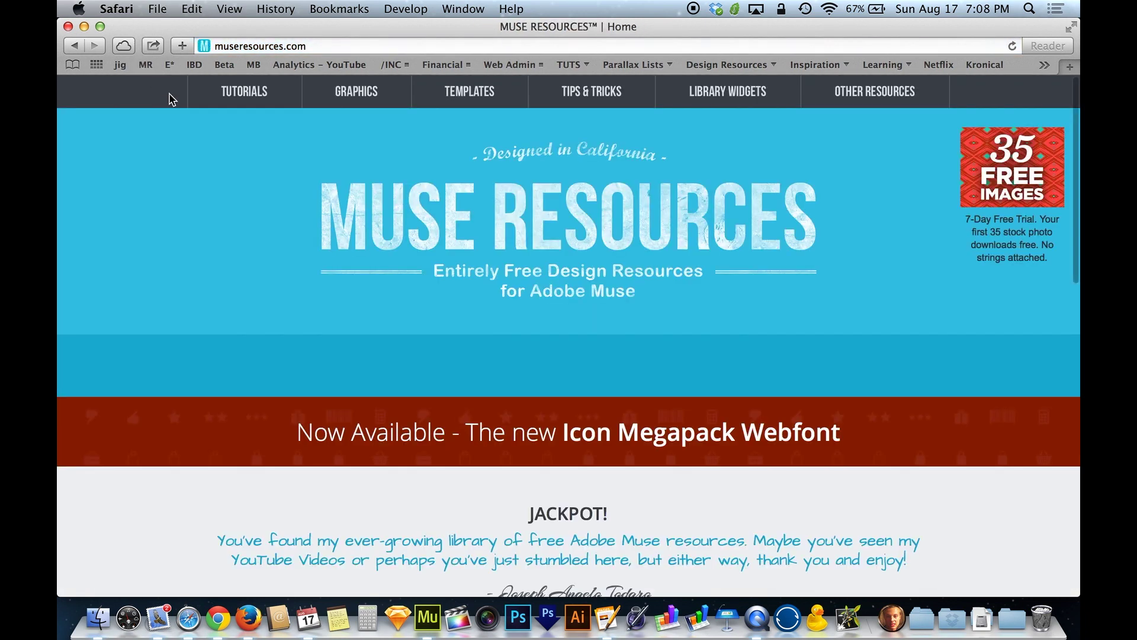
Download the Checkbox Collection from museresources.com's Graphics page, then show the desktop
left_click(365, 96)
scroll(609, 380, "down", 10)
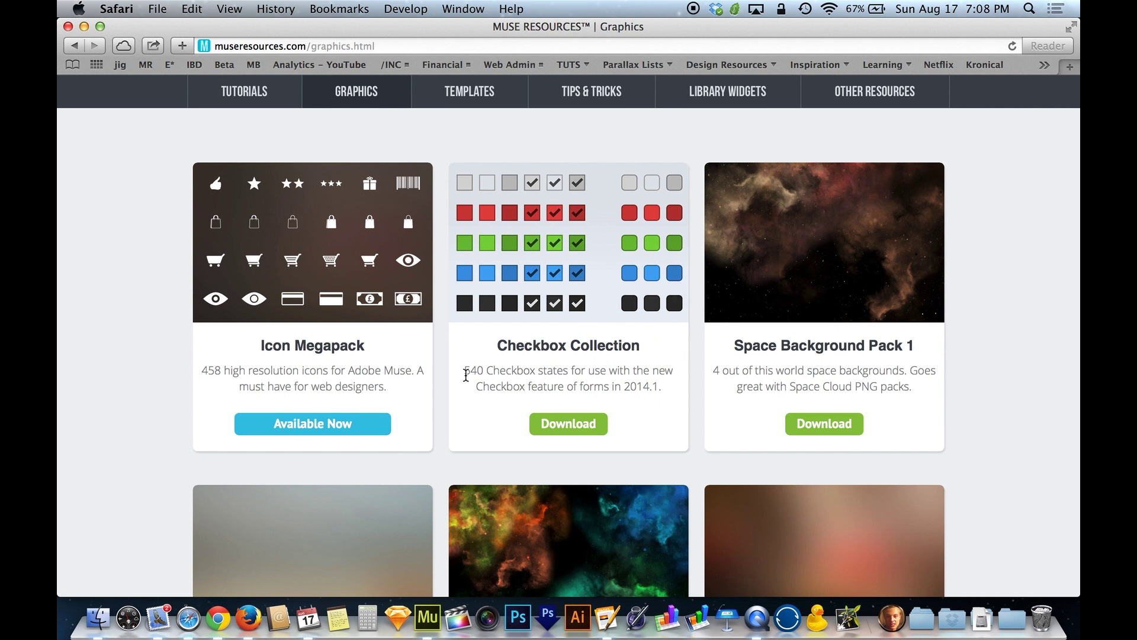
left_click_drag(464, 371, 481, 373)
left_click(495, 374)
left_click(580, 433)
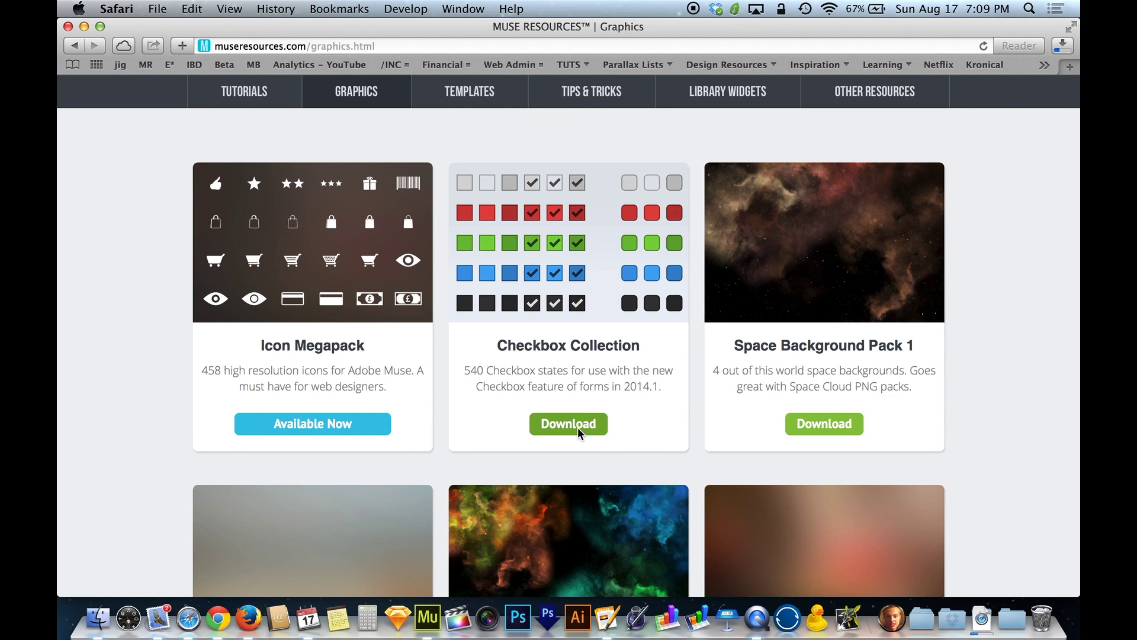
left_click(985, 619)
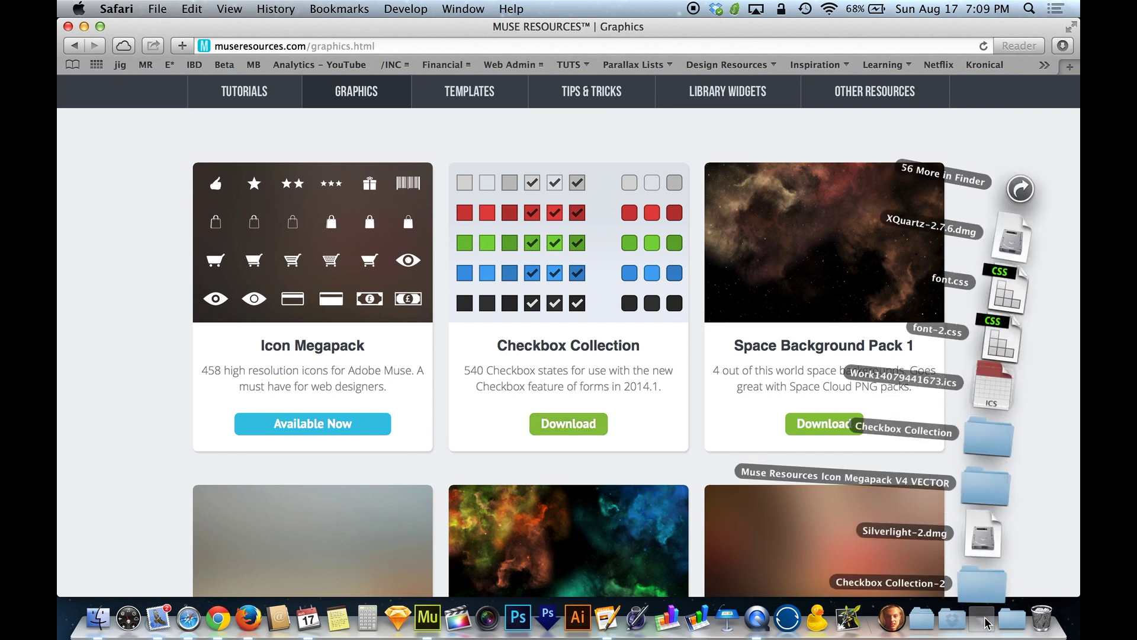
key("F11")
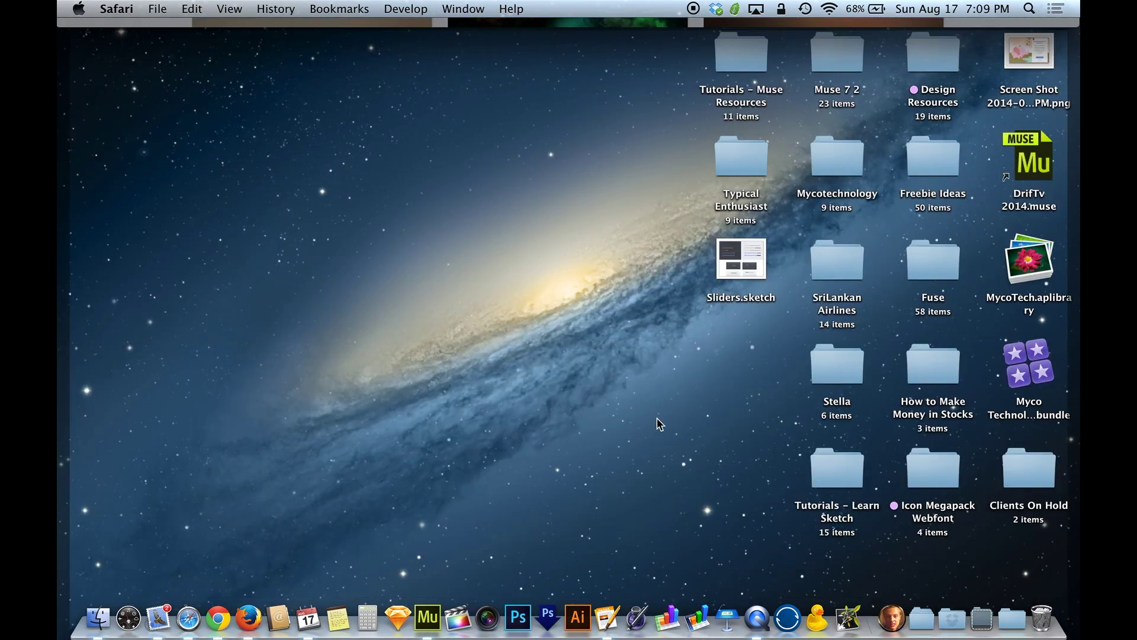
Find the Checkbox Collection-2 folder on the desktop, then switch back to Adobe Muse CC
left_click(1016, 473)
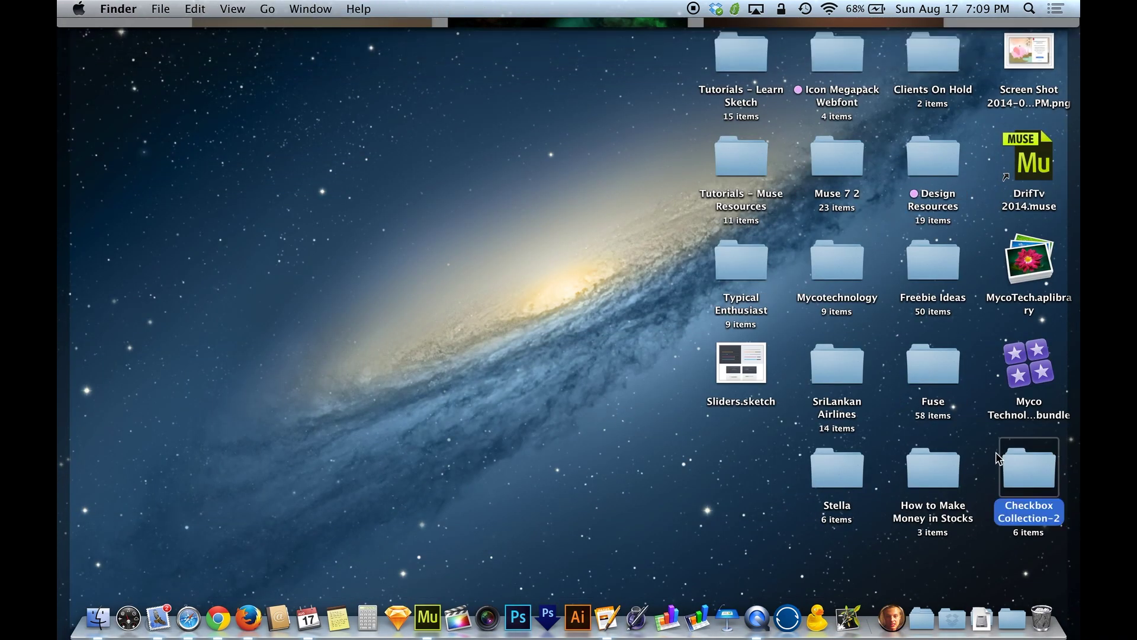
left_click(648, 465)
key("F3")
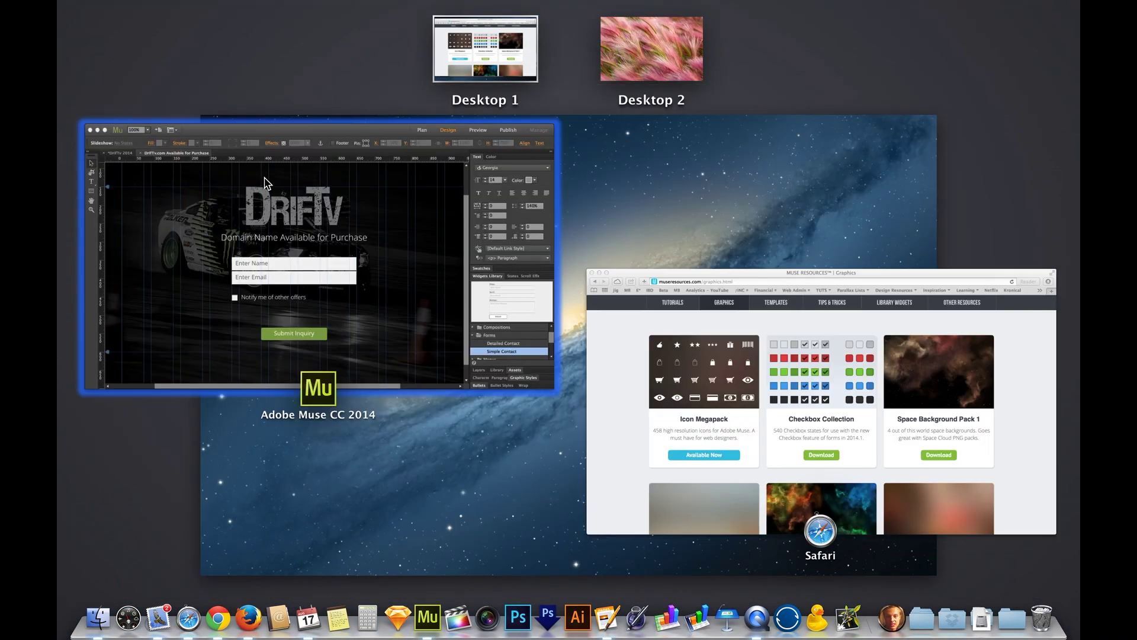
left_click(267, 175)
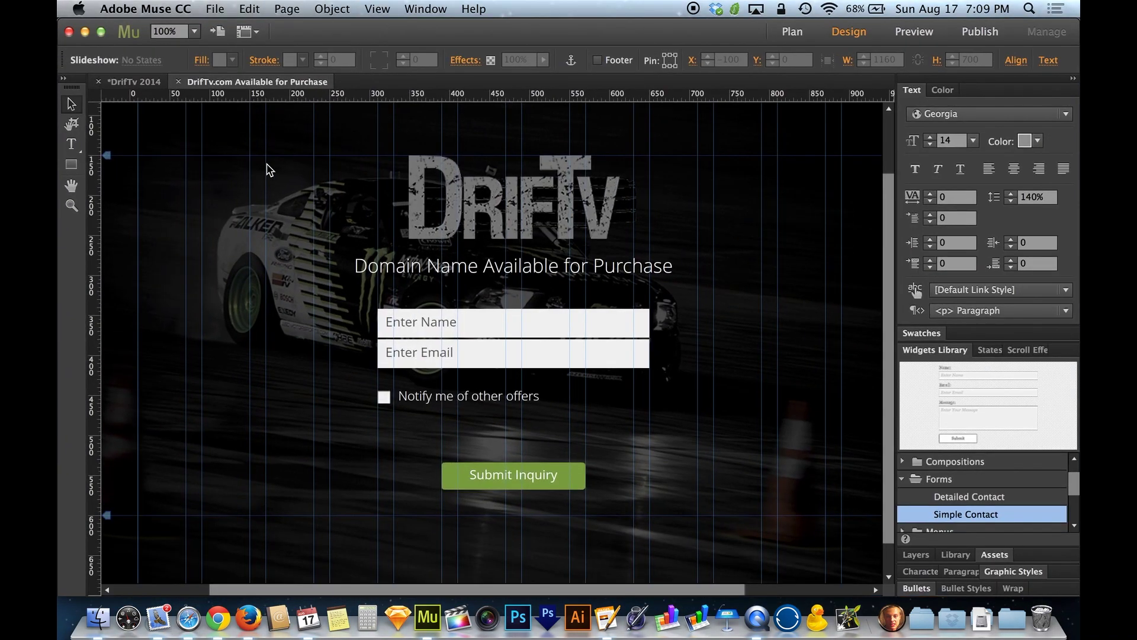
Select the contact form's checkbox and open the image picker for its Unchecked state fill
left_click(393, 405)
left_click(387, 407)
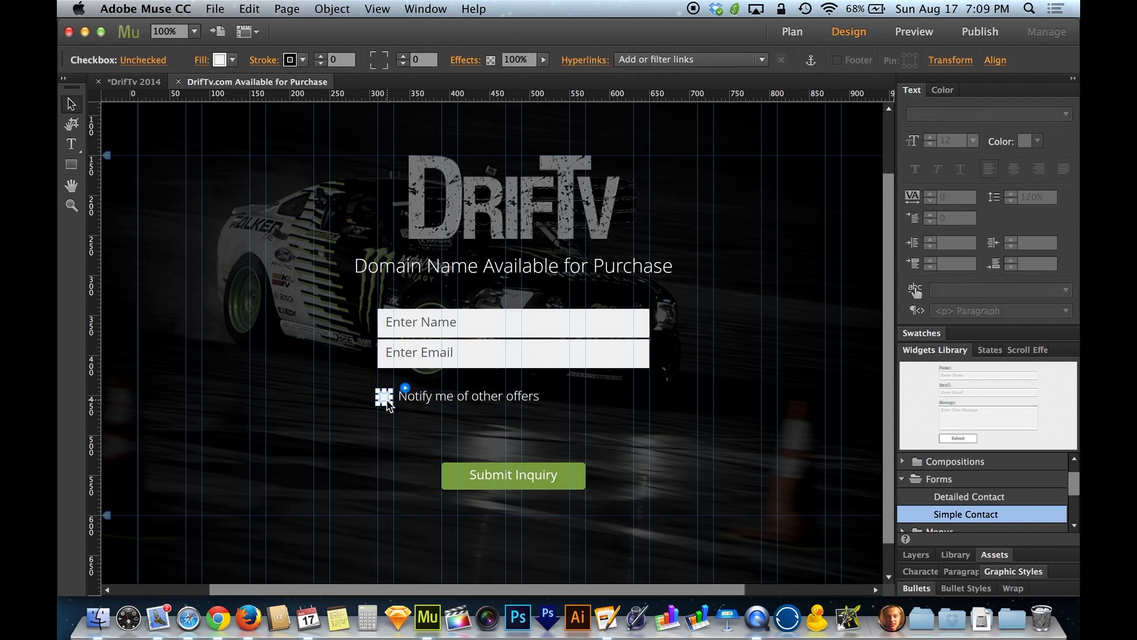
left_click(147, 61)
left_click(150, 62)
left_click(202, 60)
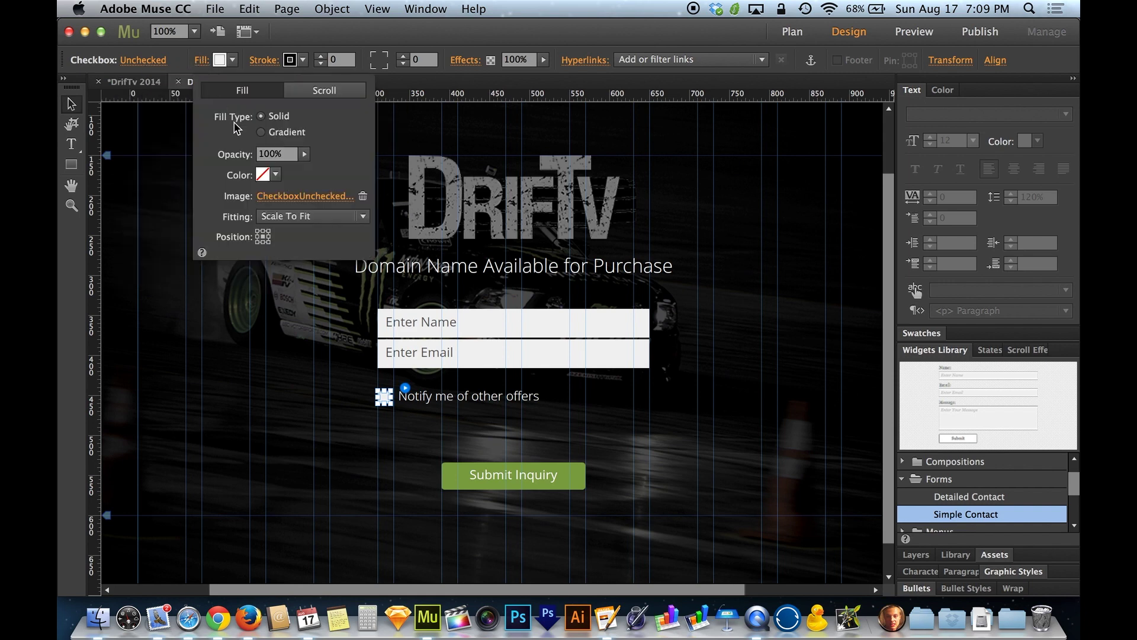
left_click(290, 198)
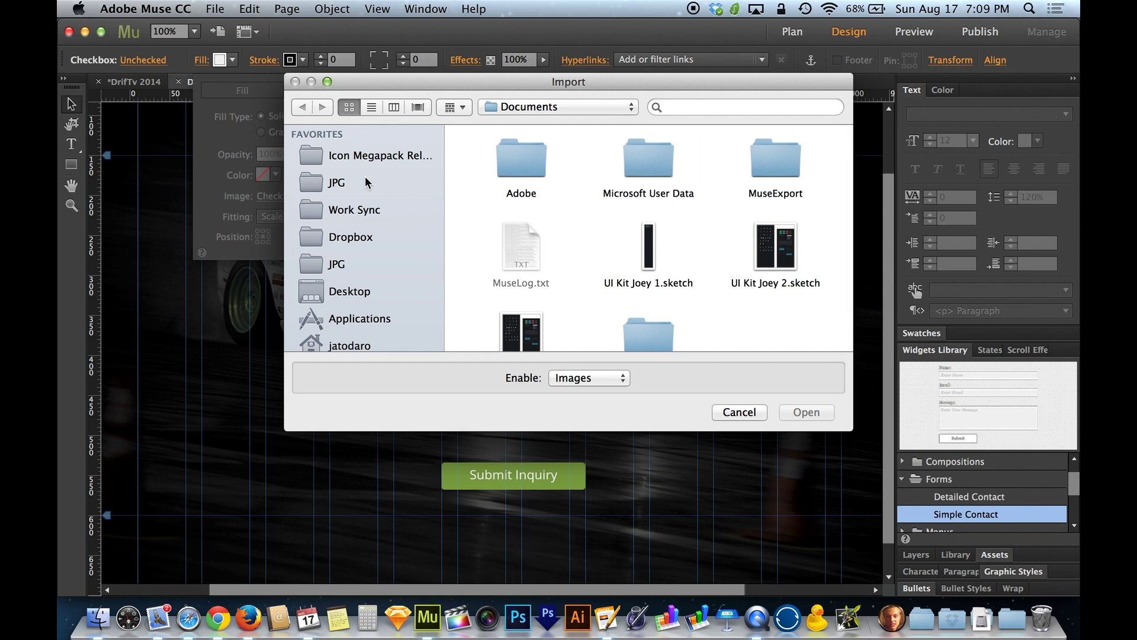
Browse from the Desktop through Checkbox Collection-2 and White Checks into the Rounded Black folder
left_click(349, 291)
left_click(519, 172)
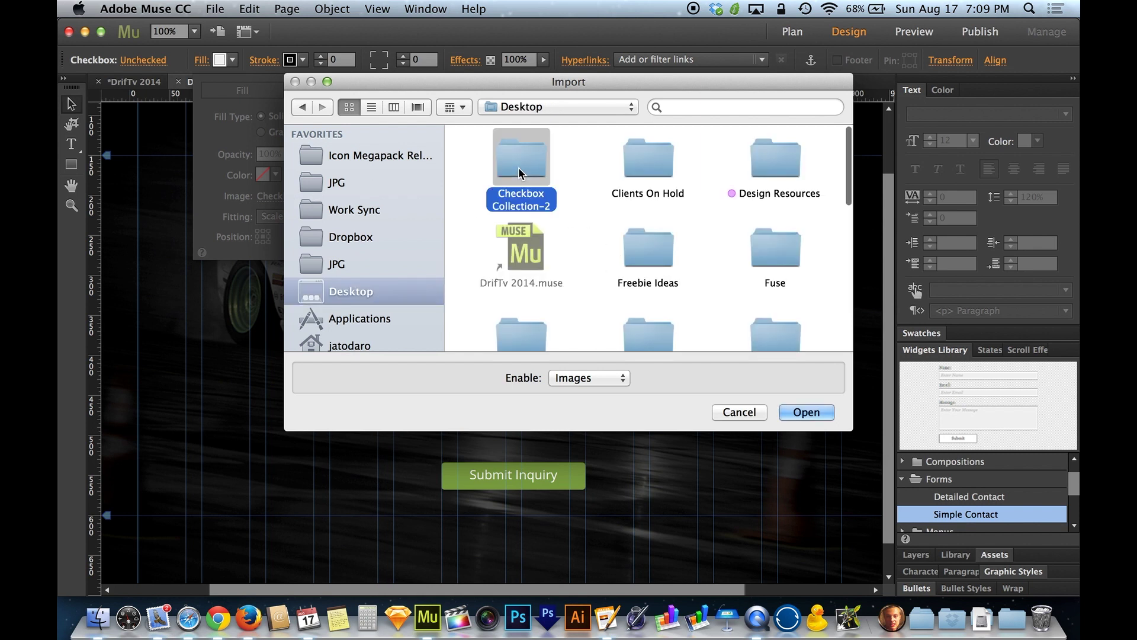
double_click(519, 171)
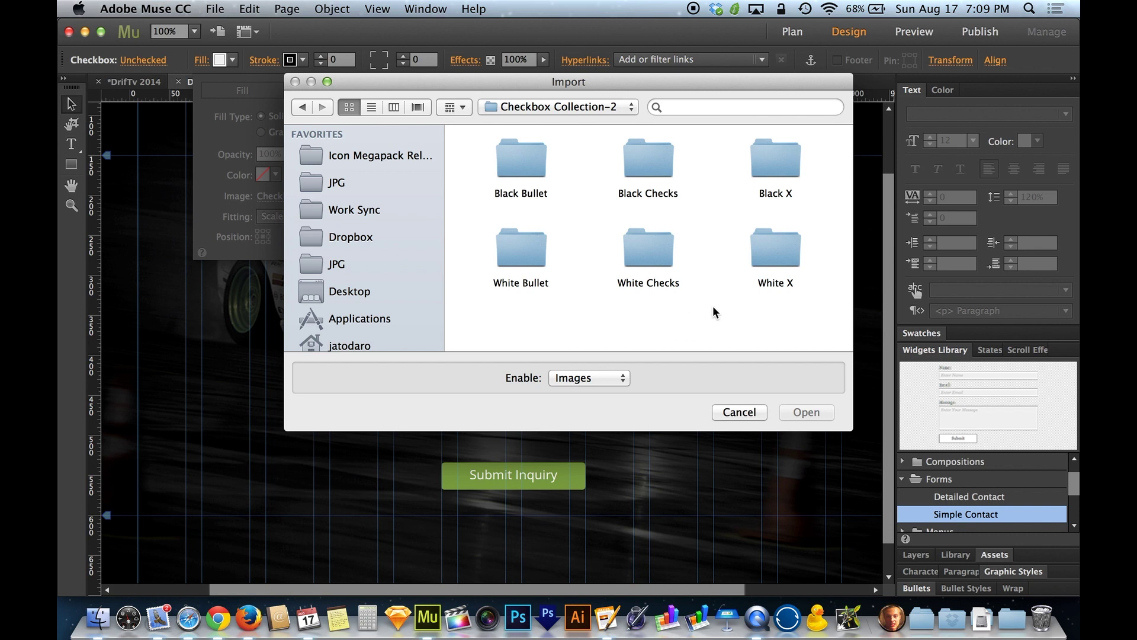
double_click(649, 248)
double_click(649, 253)
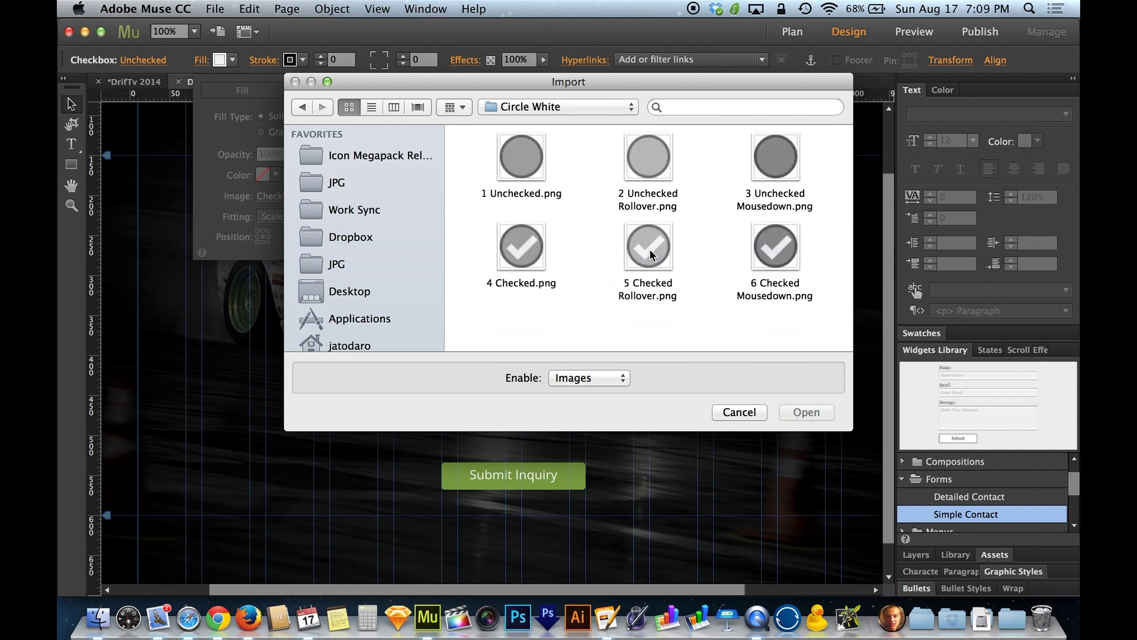
key("super+Up")
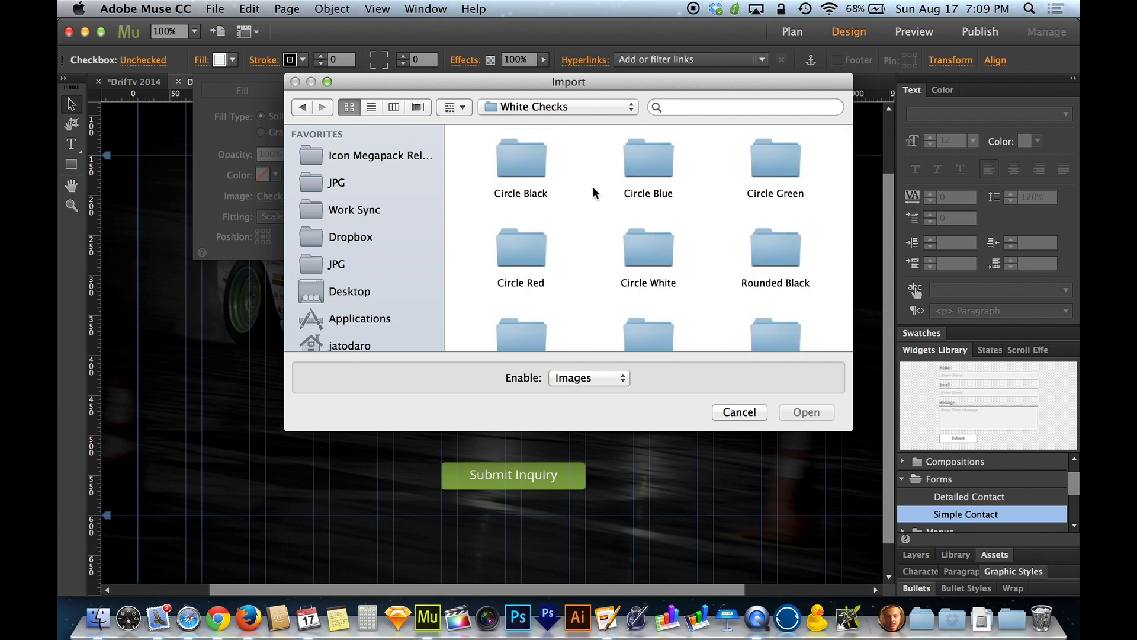
left_click(524, 166)
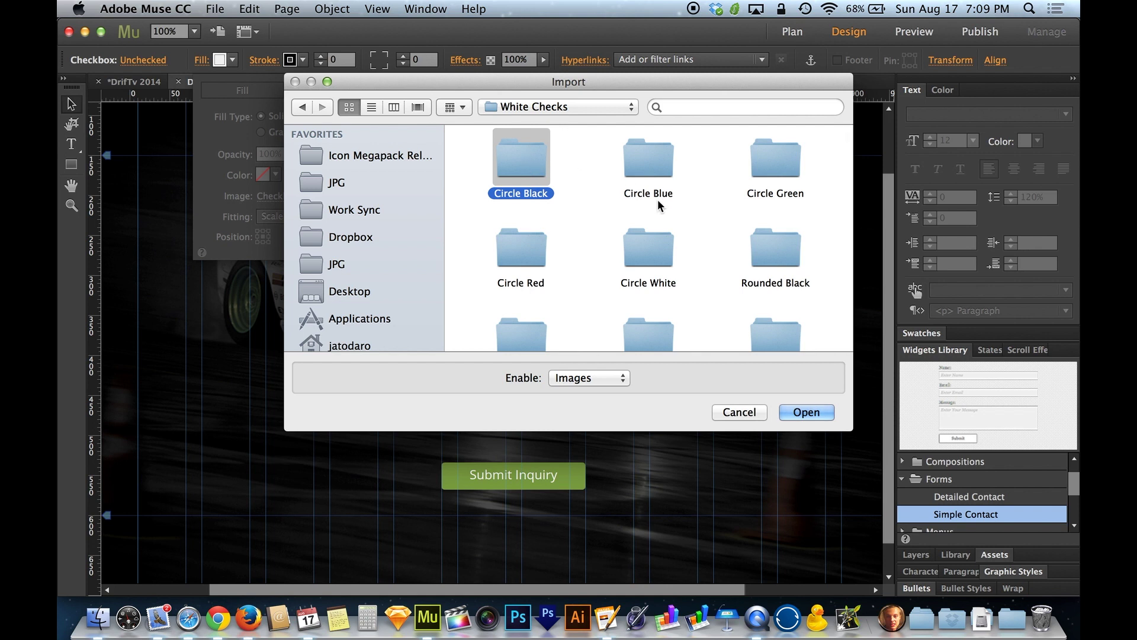
left_click(789, 259)
scroll(782, 256, "down", 4)
scroll(779, 254, "down", 3)
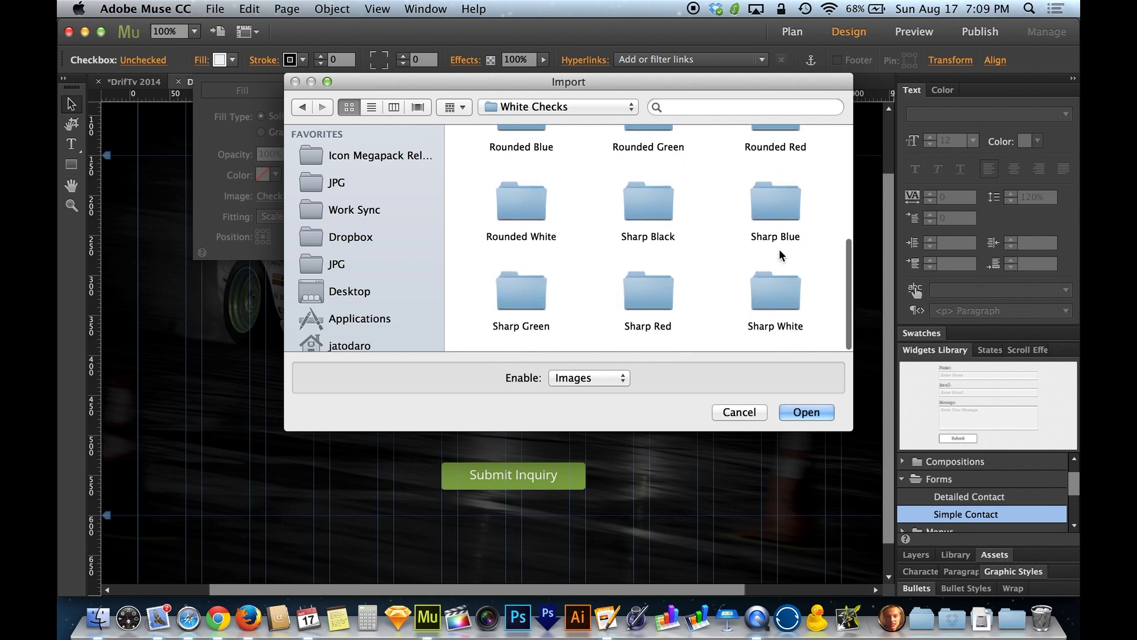
left_click(771, 197)
scroll(771, 202, "up", 3)
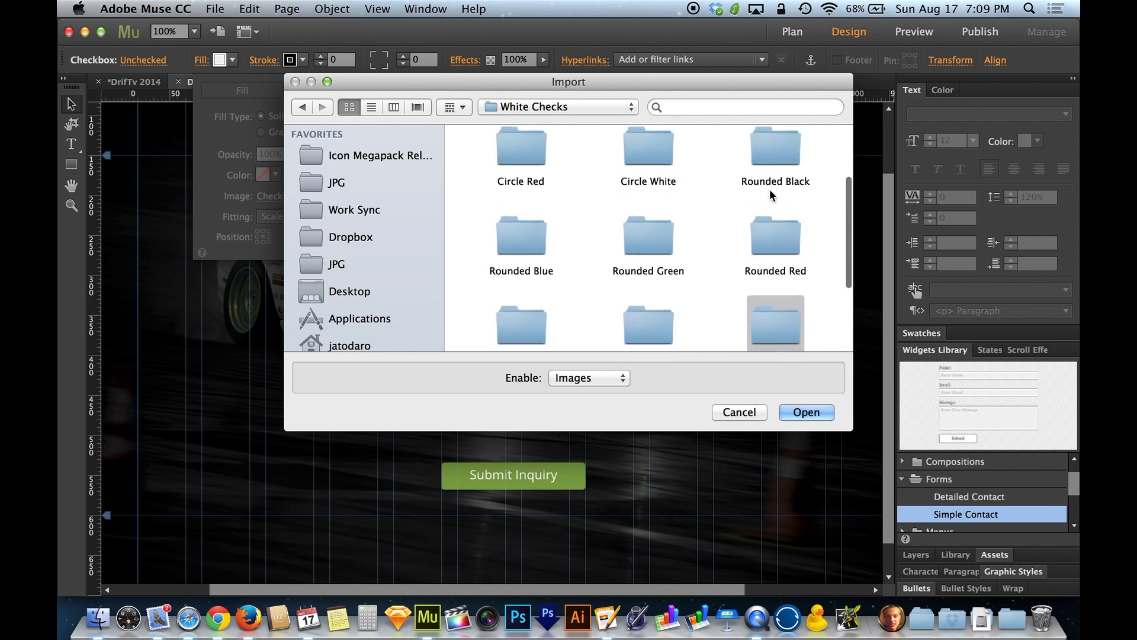
left_click(773, 159)
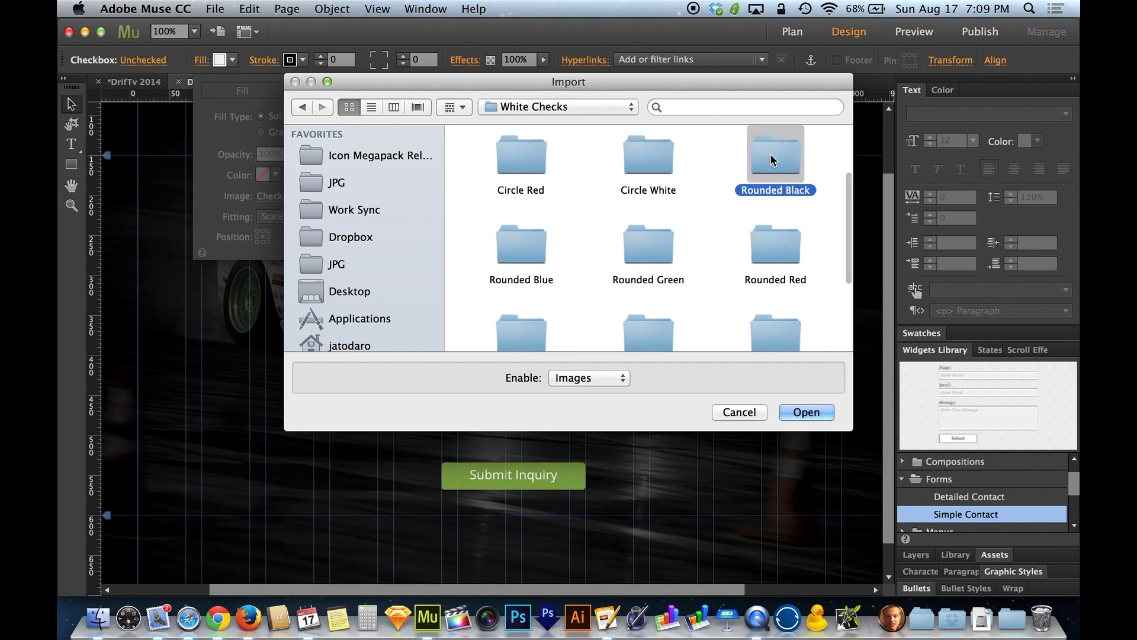
double_click(773, 159)
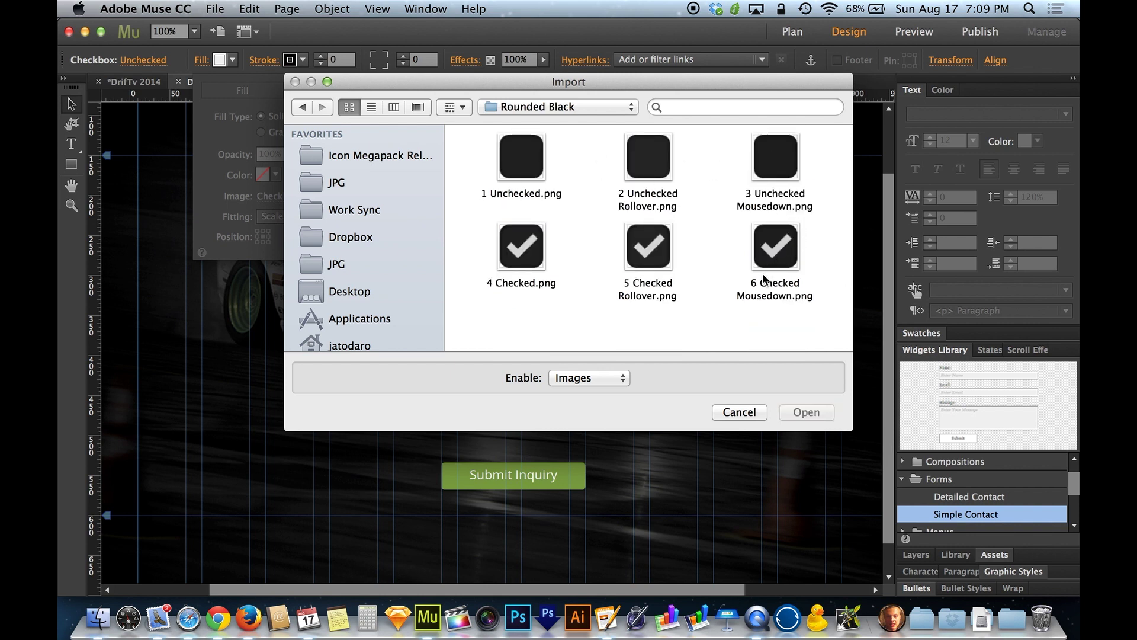
Select the 1 Unchecked.png image in the Rounded Black folder
left_click(517, 172)
key("Right")
key("Right")
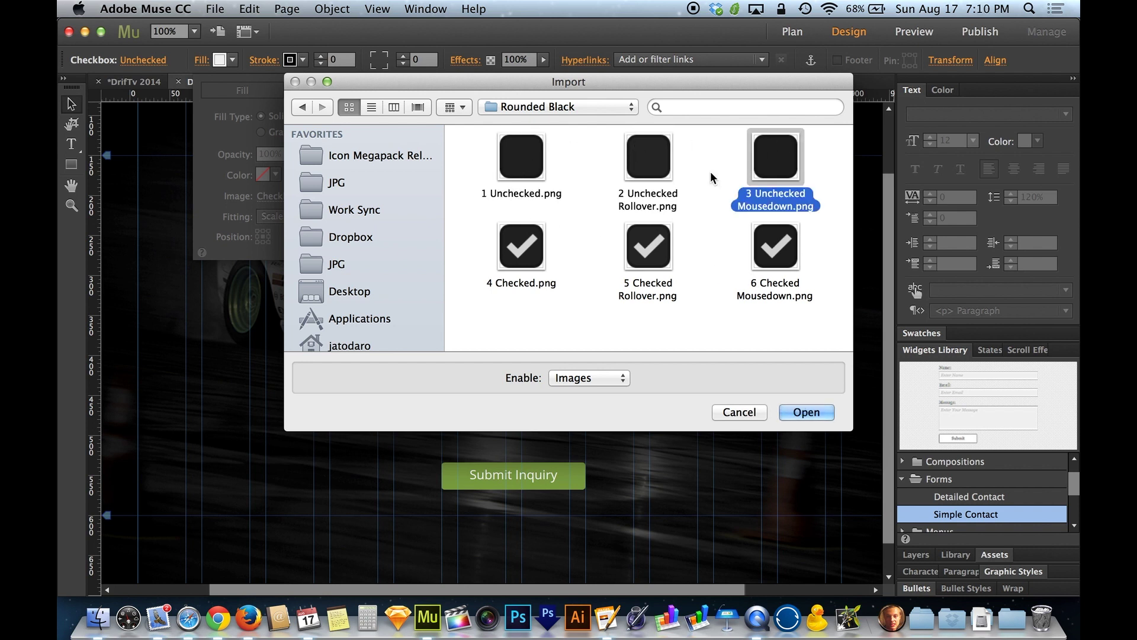
key("Right")
key("Right")
key("Right")
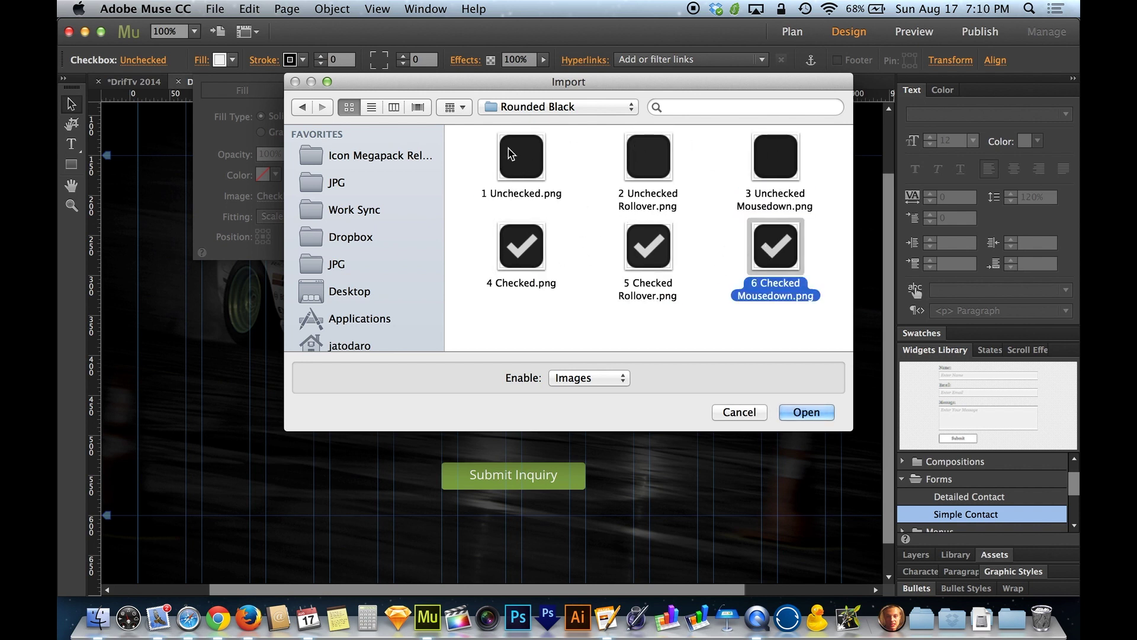
left_click(508, 155)
Import 1 Unchecked.png for Unchecked and 2 Unchecked Rollover.png for the Unchecked Rollover state
left_click(808, 413)
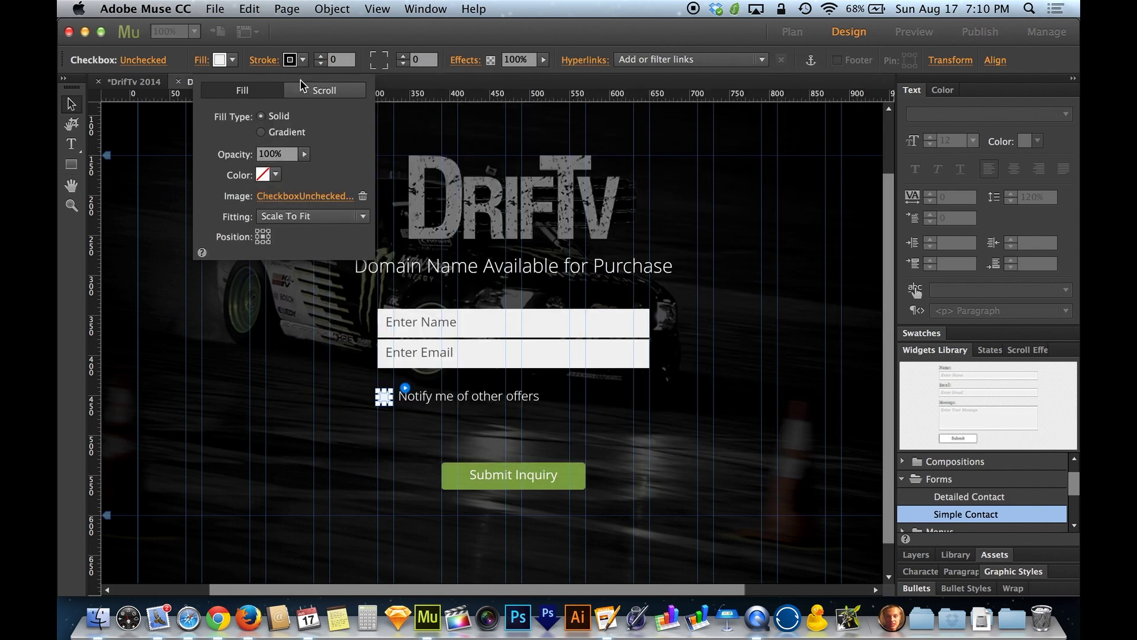
left_click(153, 61)
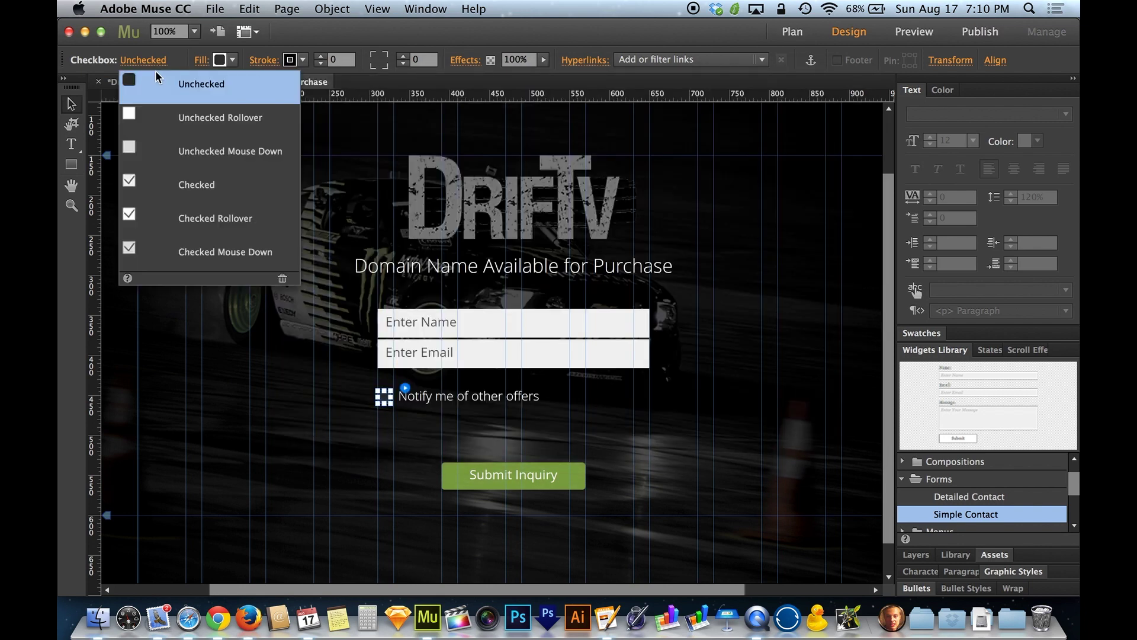
left_click(190, 118)
left_click(223, 60)
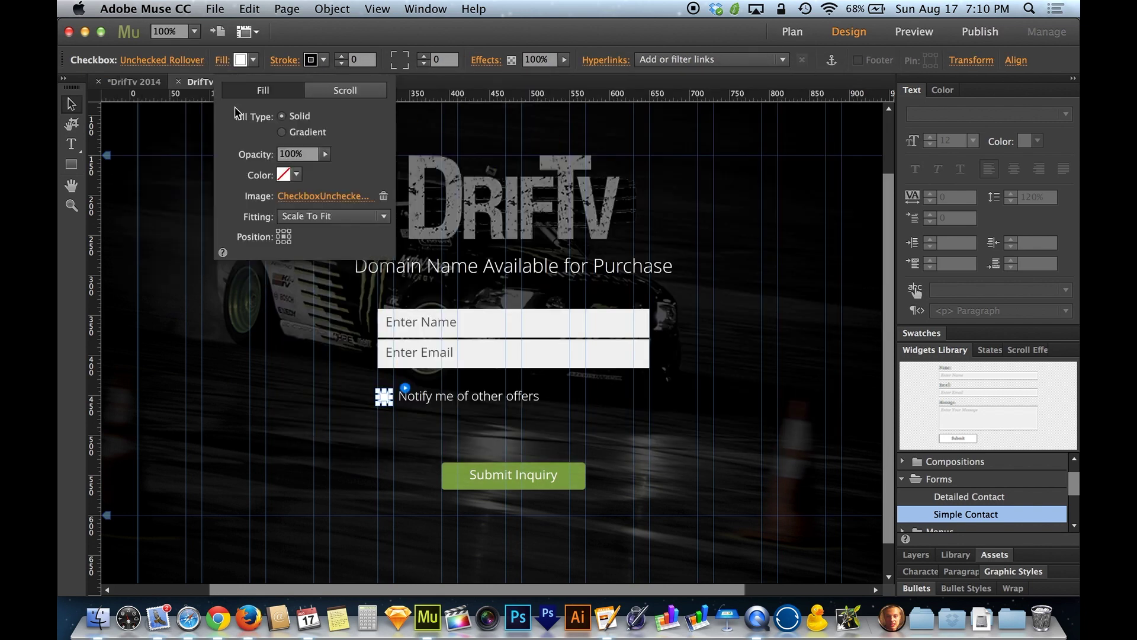
left_click(304, 196)
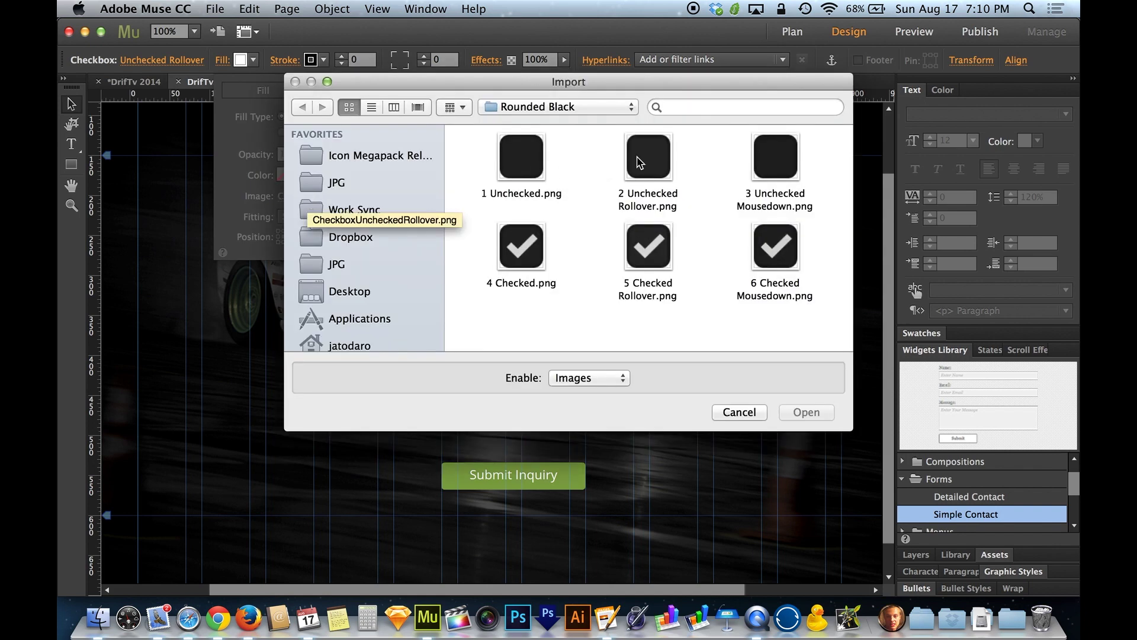
double_click(639, 163)
Give the Unchecked Mouse Down state the 3 Unchecked Mousedown.png image
left_click(162, 62)
left_click(176, 62)
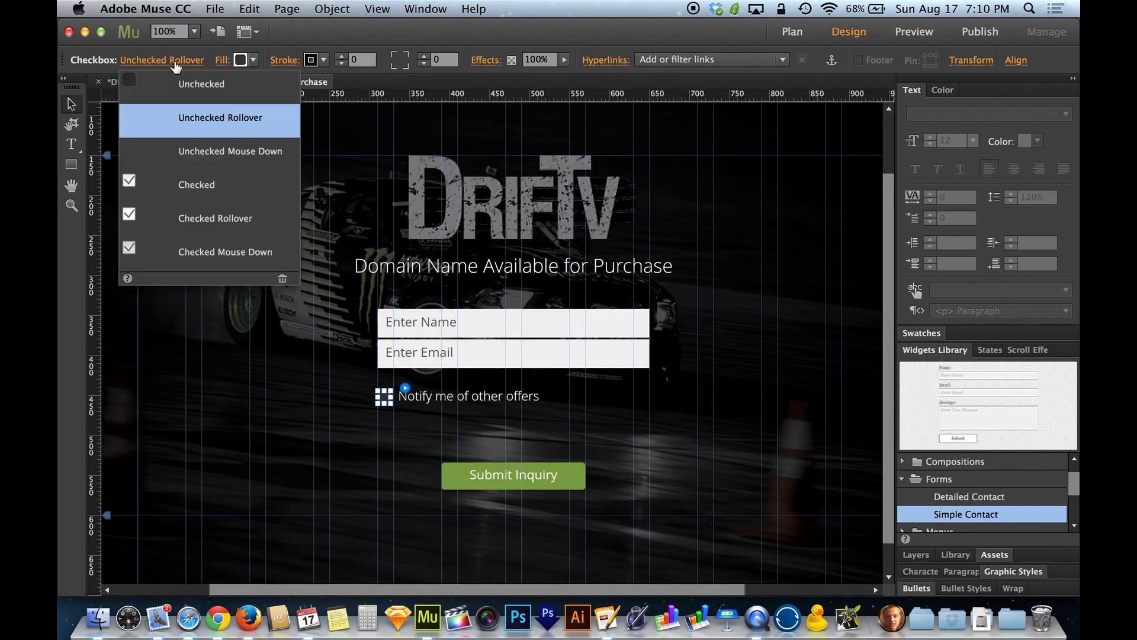
left_click(189, 152)
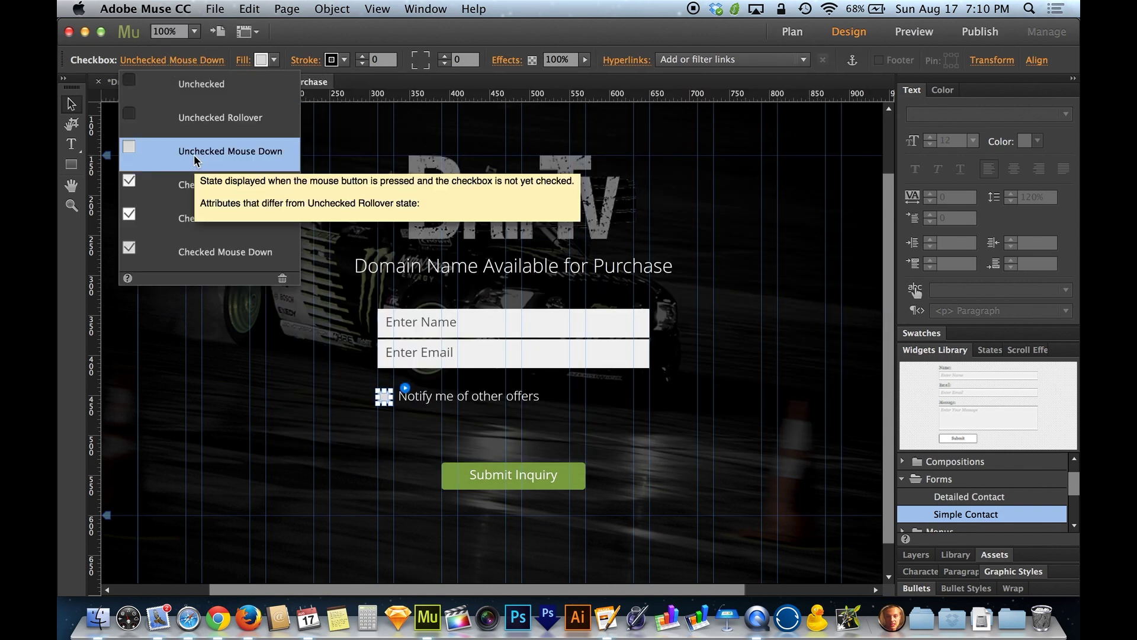
left_click(246, 63)
left_click(329, 197)
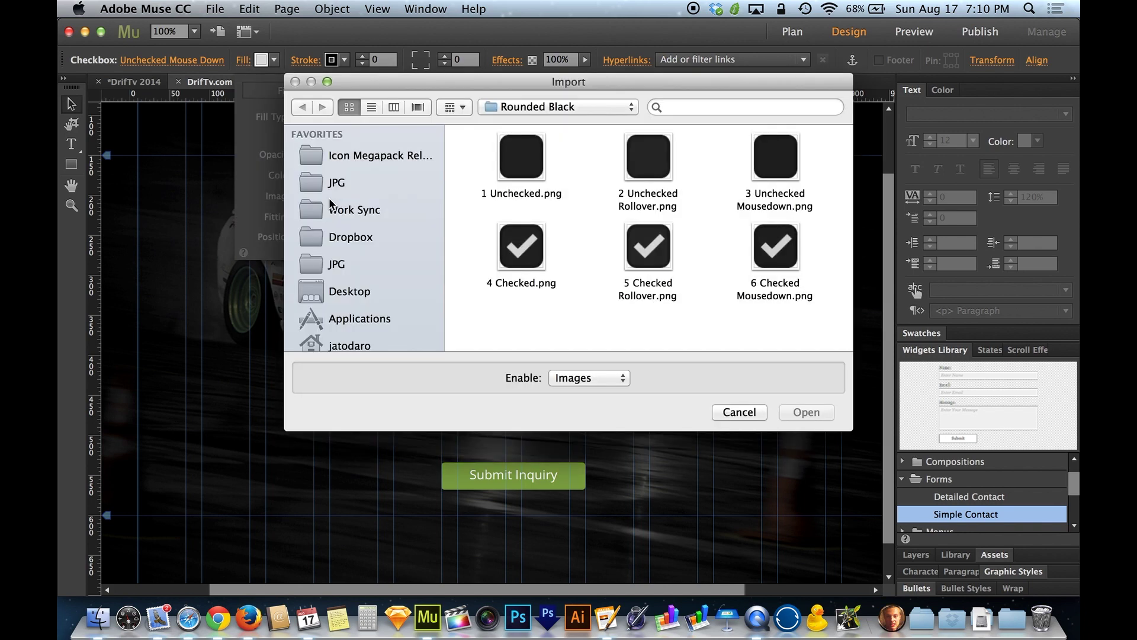
double_click(776, 157)
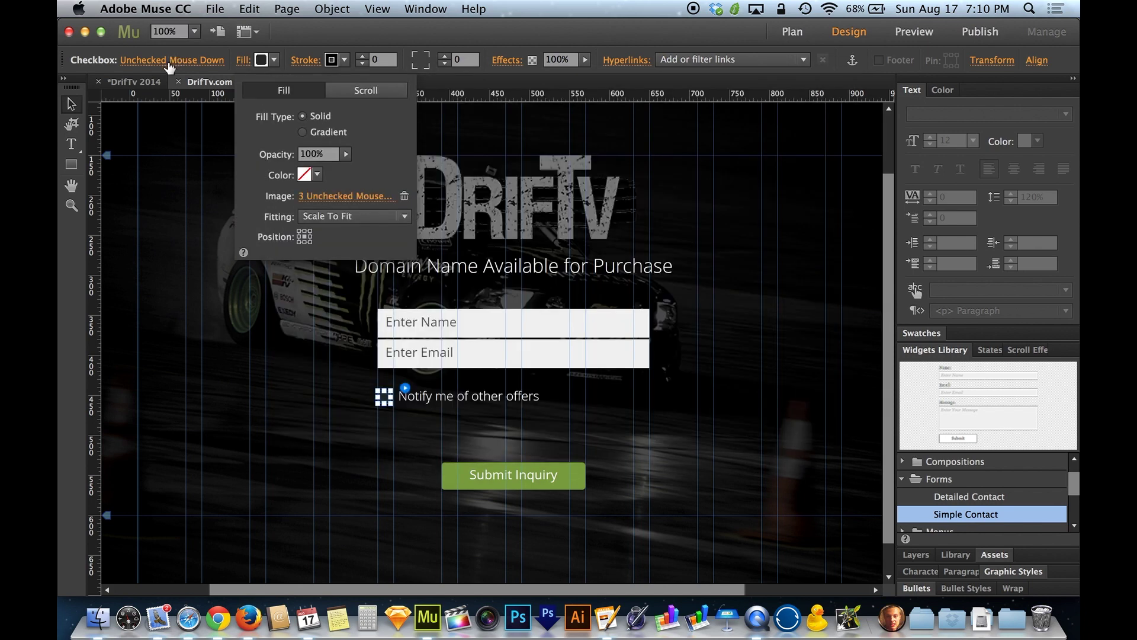
left_click(170, 67)
Give the Checked state the 4 Checked.png image
left_click(168, 61)
left_click(195, 184)
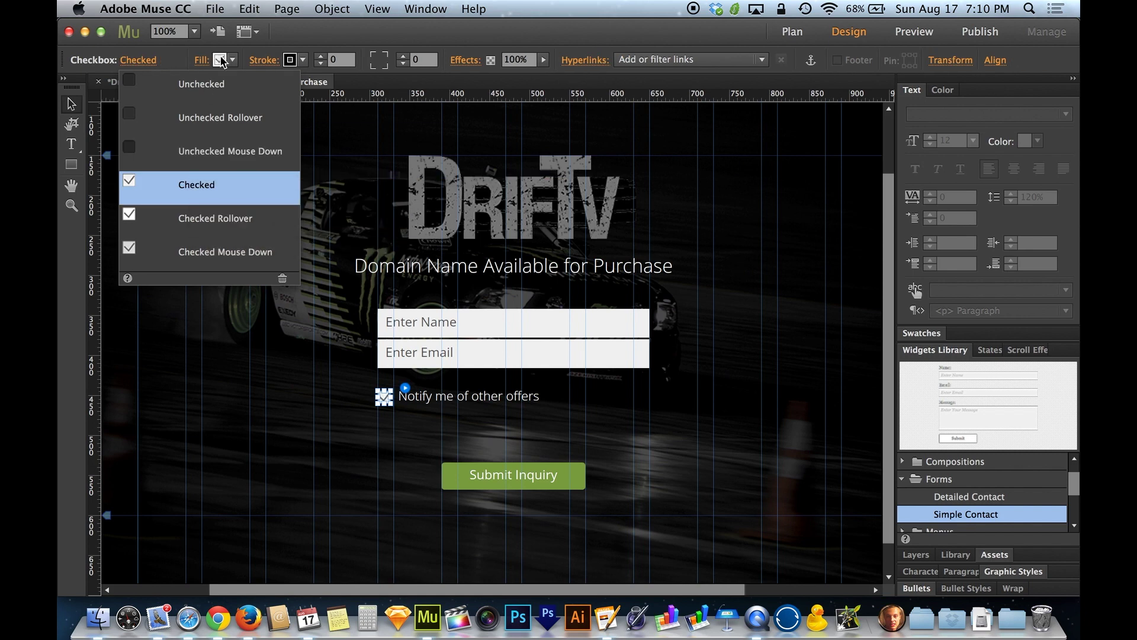
left_click(199, 64)
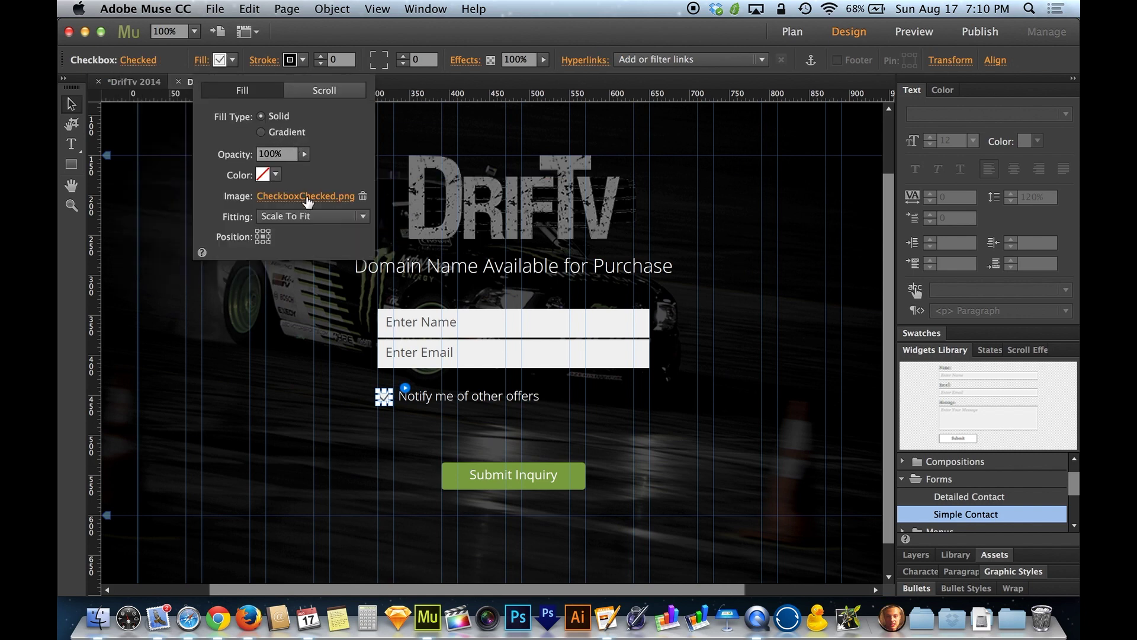
left_click(308, 198)
left_click(535, 252)
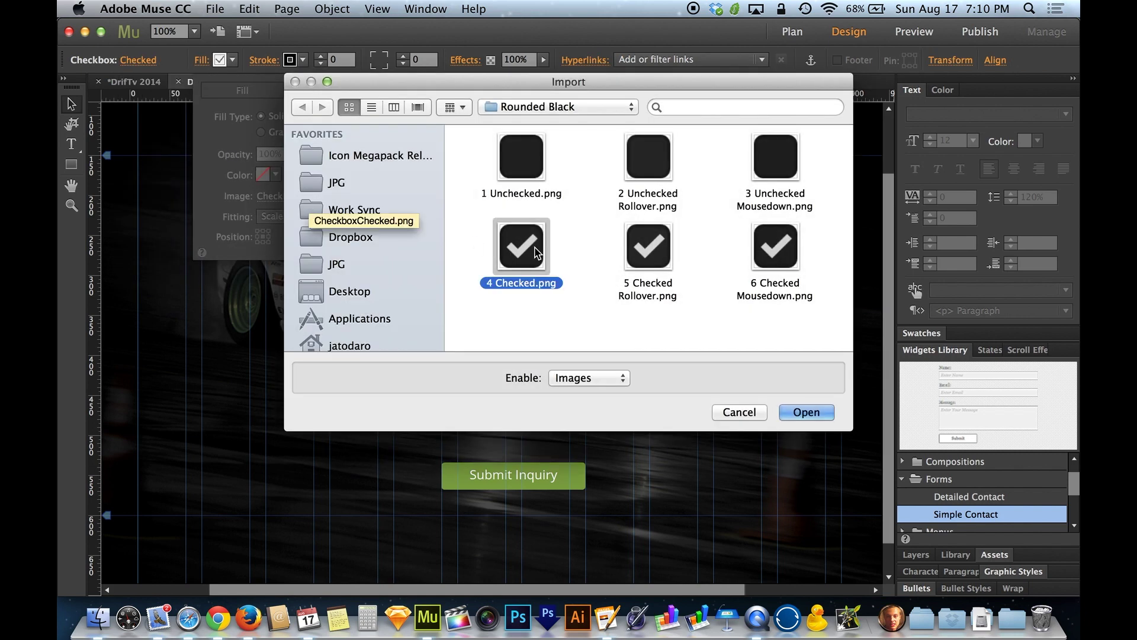
double_click(535, 252)
Give the Checked Rollover state the 5 Checked Rollover.png image
left_click(144, 63)
left_click(142, 64)
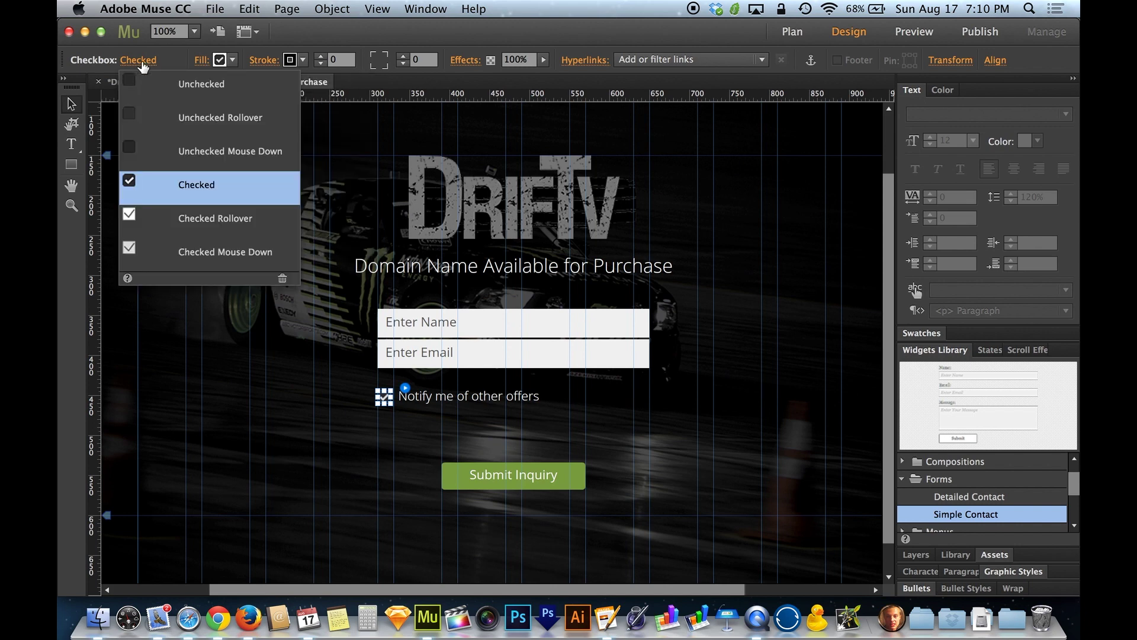
left_click(154, 218)
left_click(212, 63)
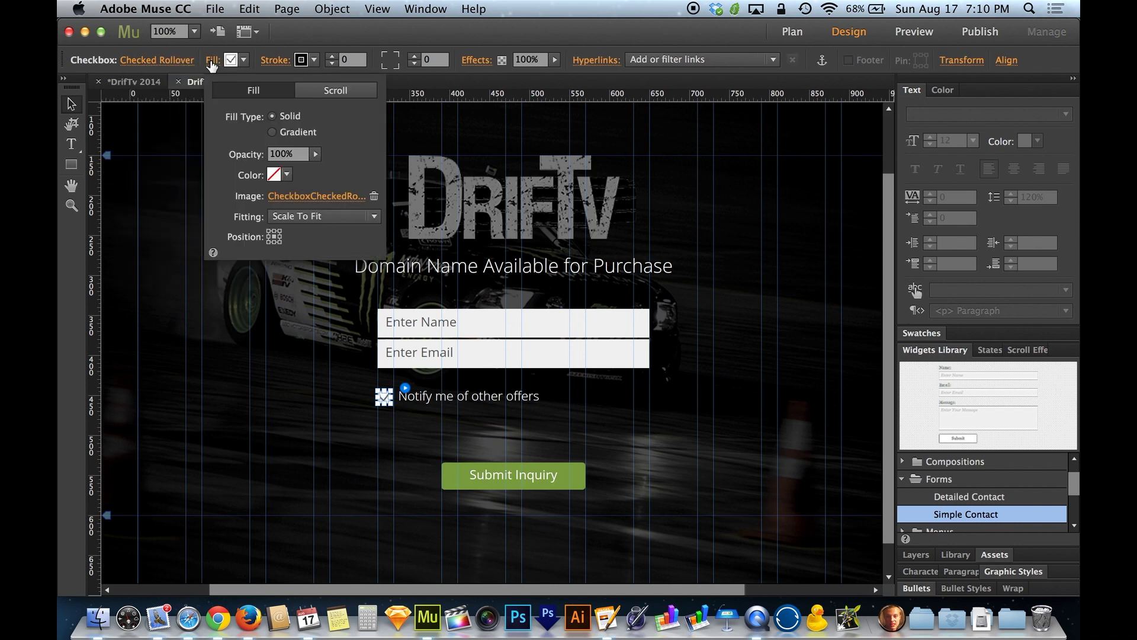
left_click(304, 197)
left_click(646, 247)
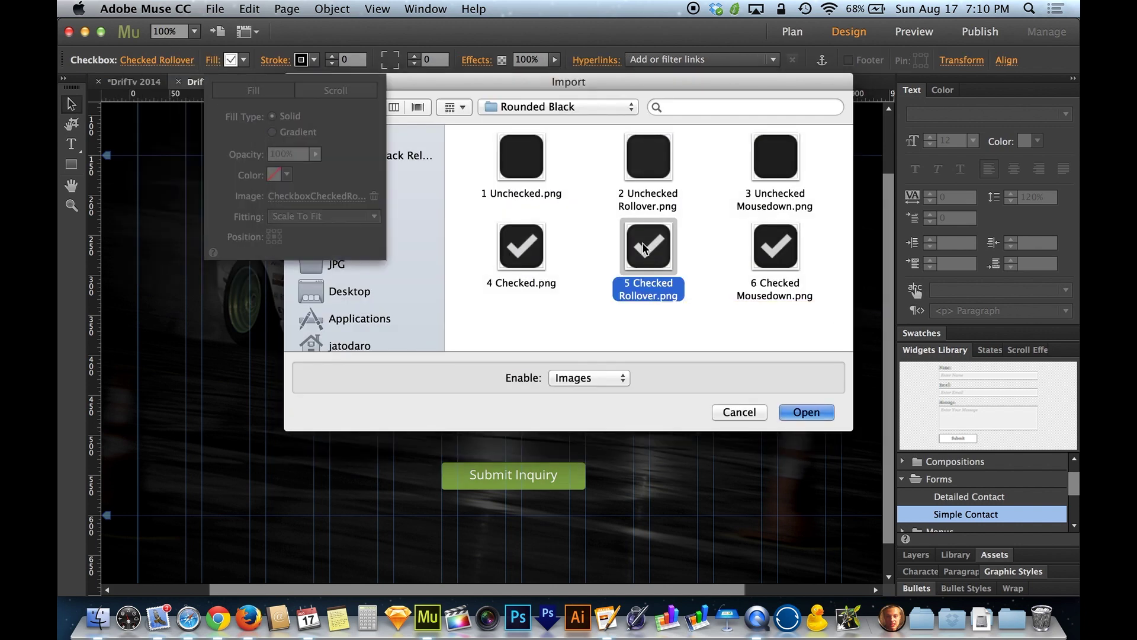
double_click(646, 248)
Give the Checked Mouse Down state the 6 Checked Mousedown.png image, then deselect the checkbox
left_click(157, 60)
left_click(157, 60)
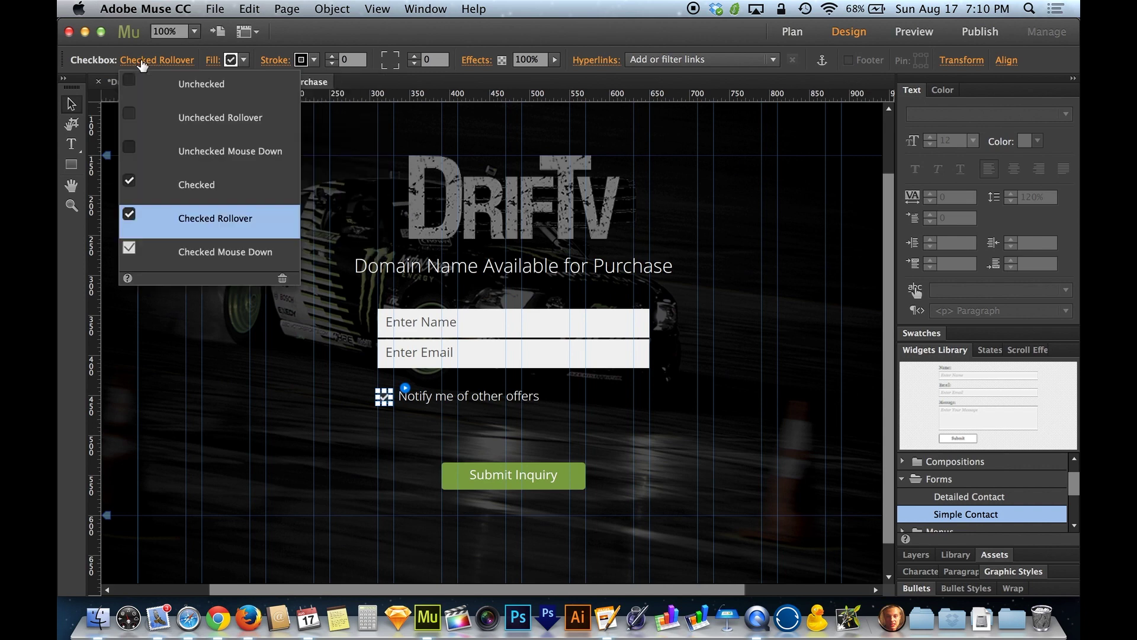
left_click(220, 261)
left_click(230, 63)
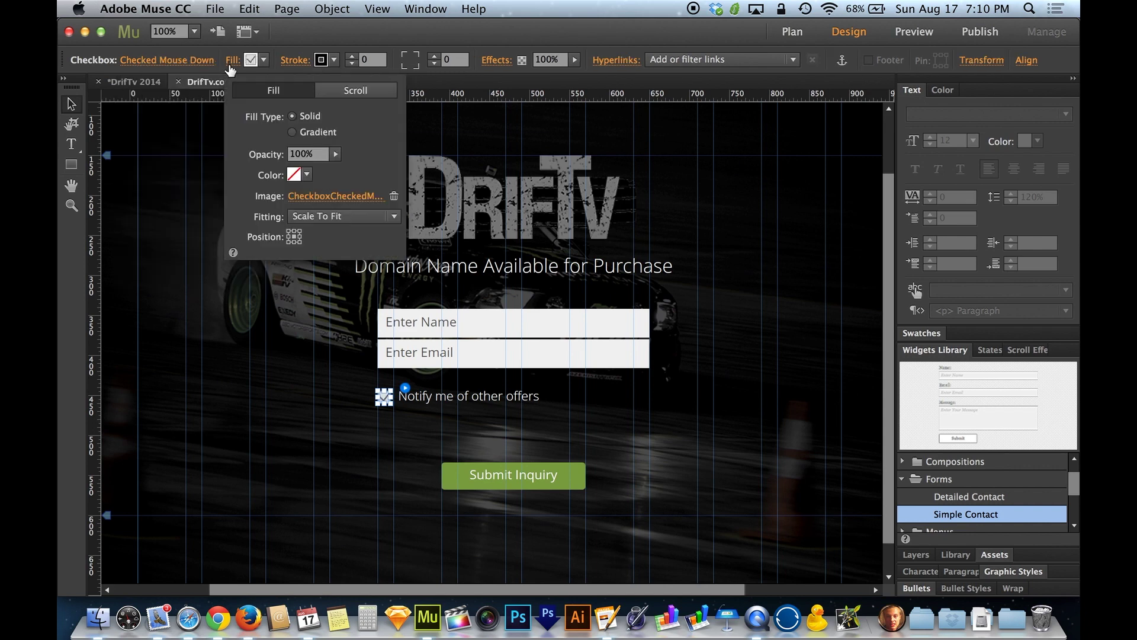
left_click(331, 196)
left_click(768, 268)
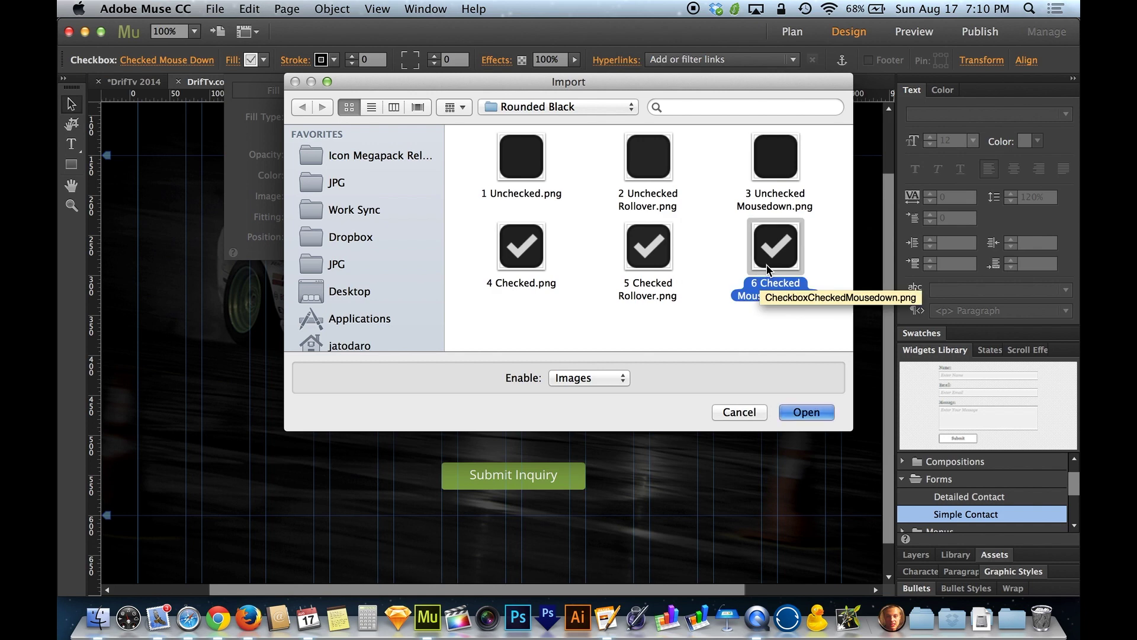
double_click(768, 268)
left_click(240, 61)
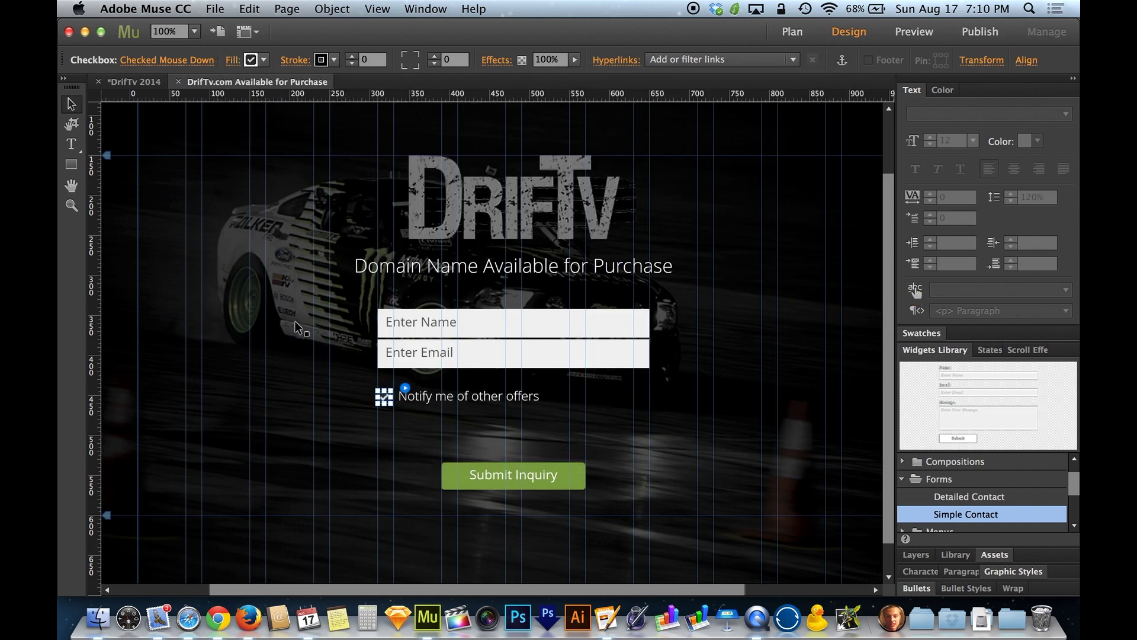
left_click(306, 370)
Preview the DrifTv page in Safari to test the black checkbox, then close the preview tab
key("super+alt+e")
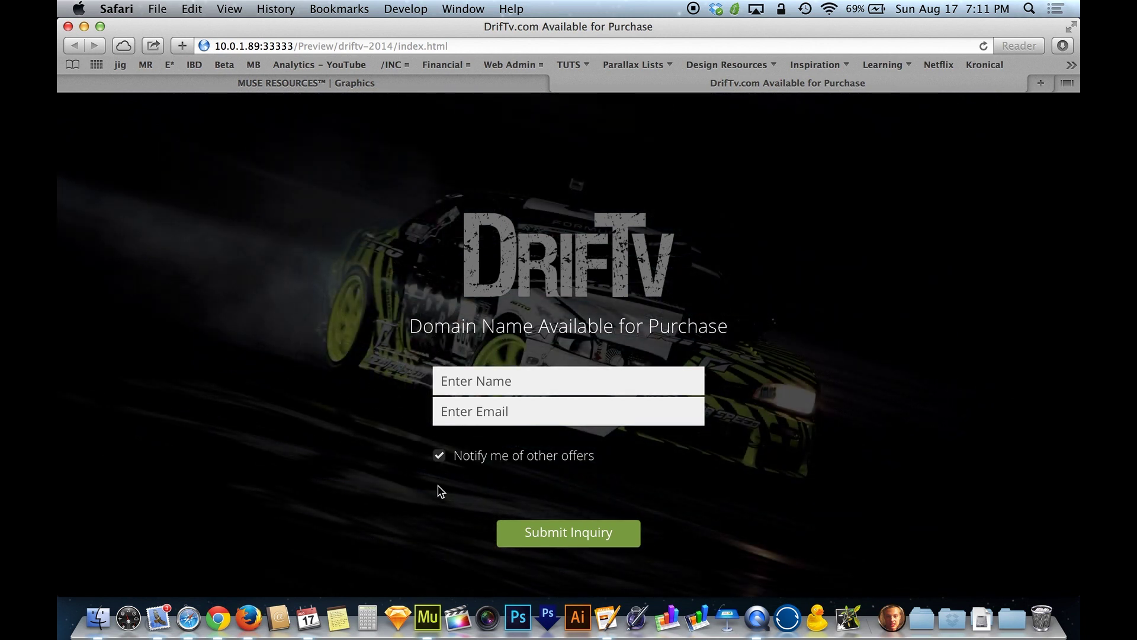
key("super+w")
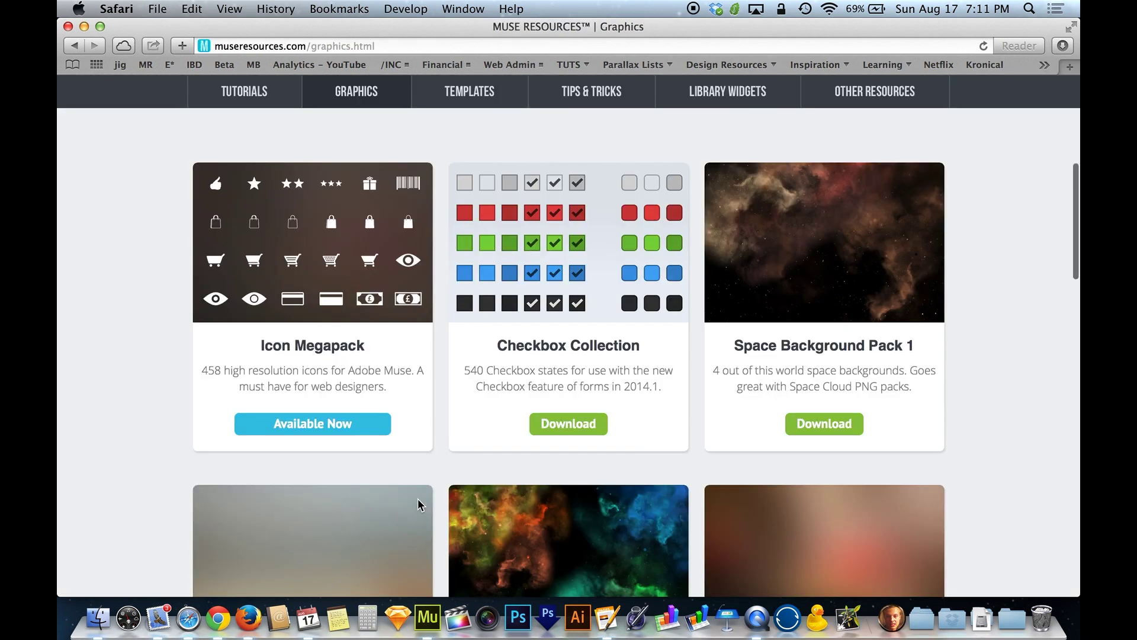